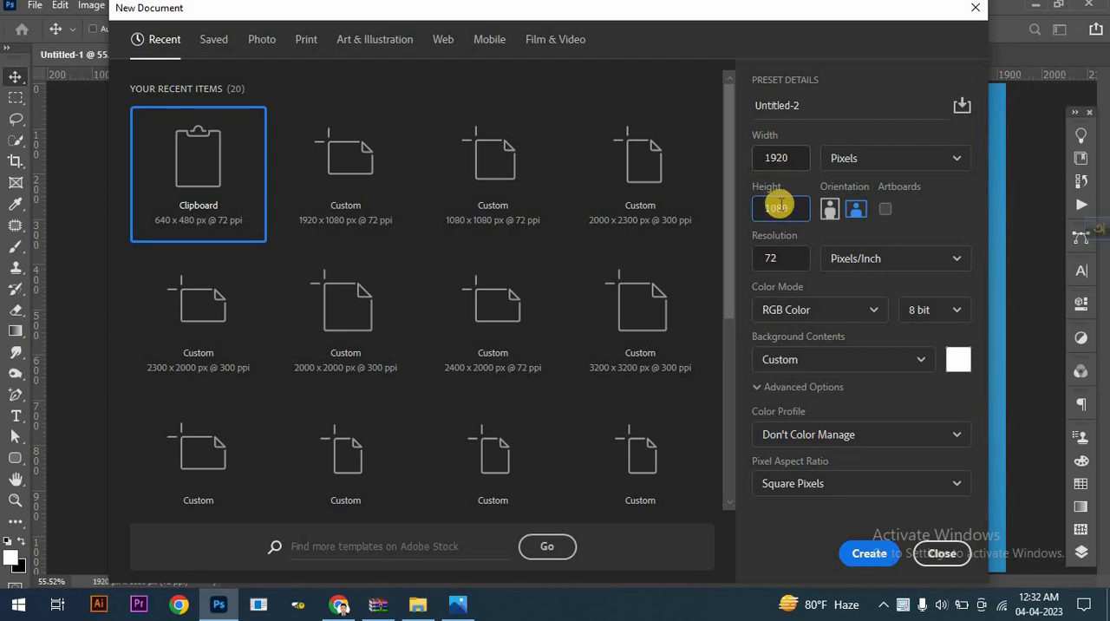
- Create a 1920 x 1080 px, 72 ppi RGB document and add a gradient fill layer using the blue-to-teal preset
left_click(865, 553)
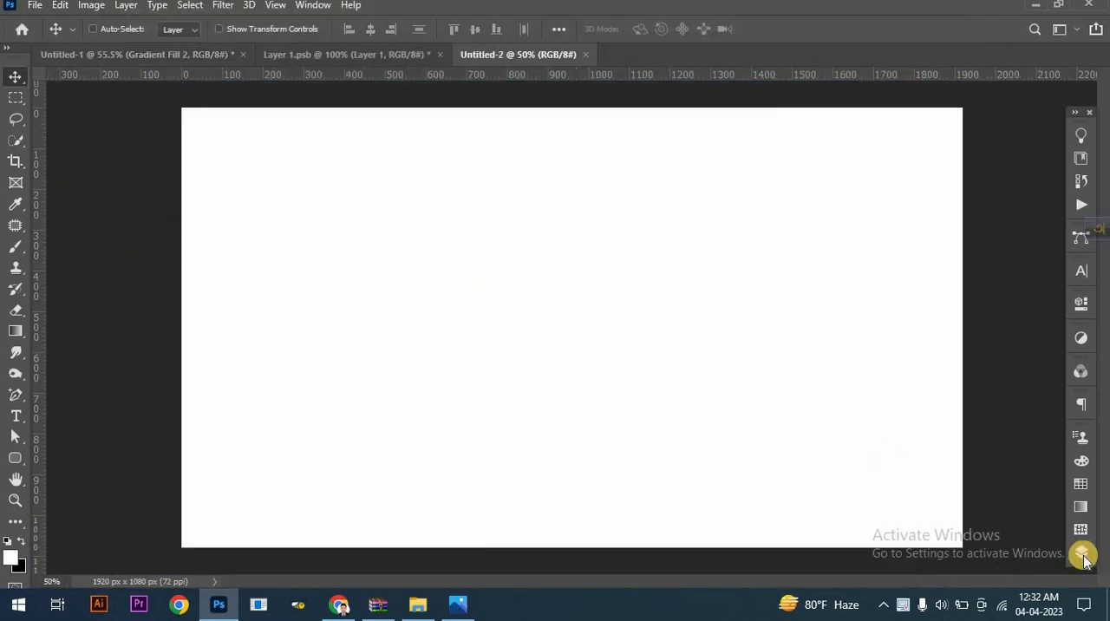
left_click(1082, 555)
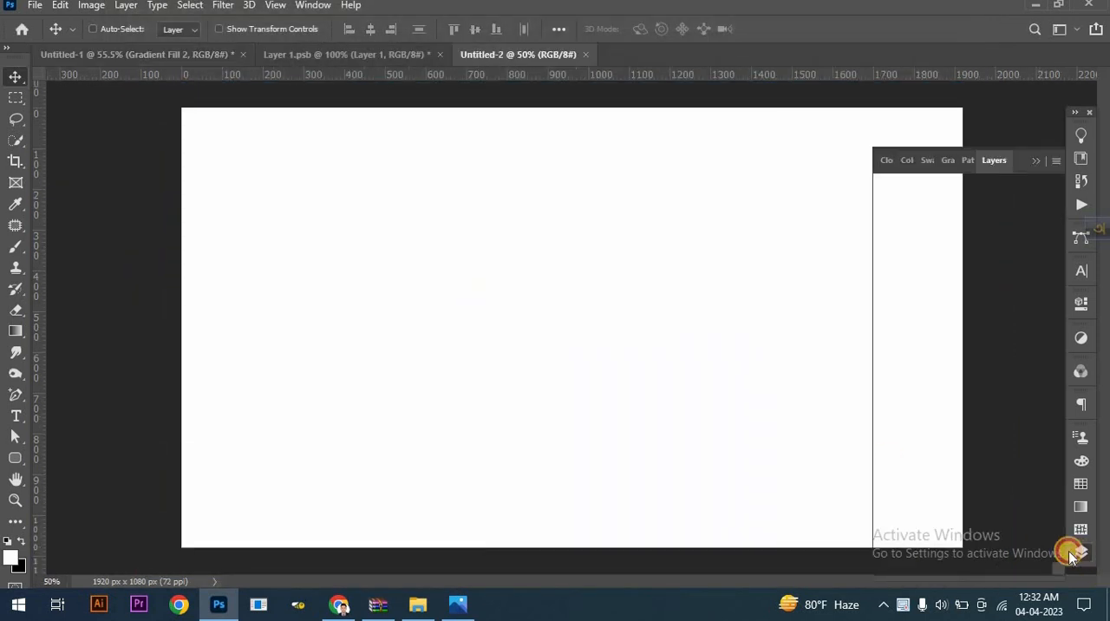
left_click(974, 566)
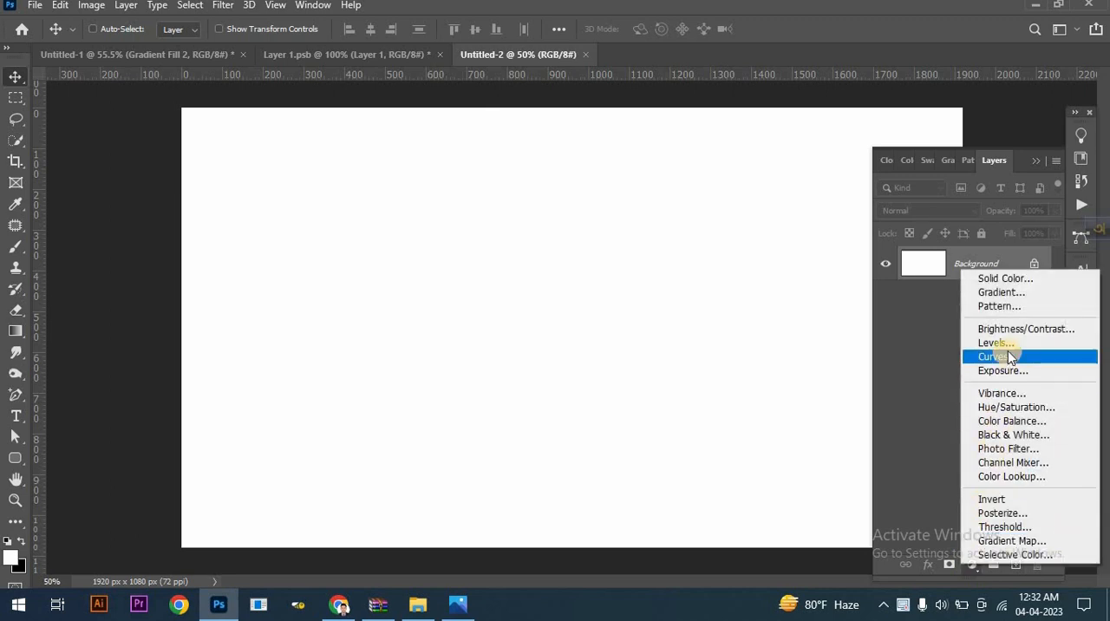
left_click(1010, 295)
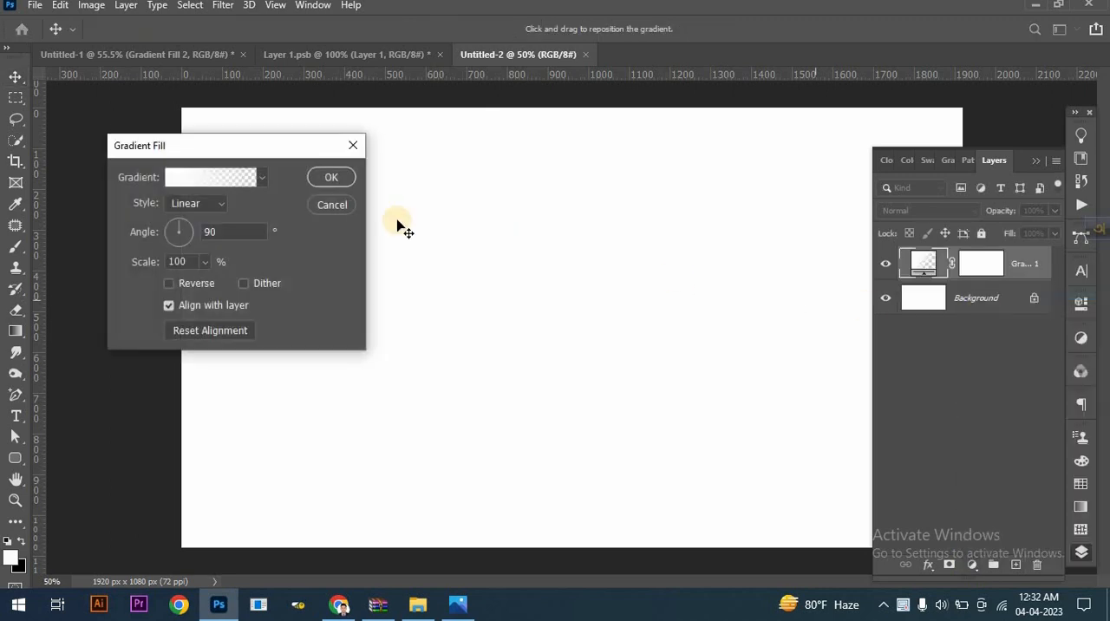
left_click(258, 177)
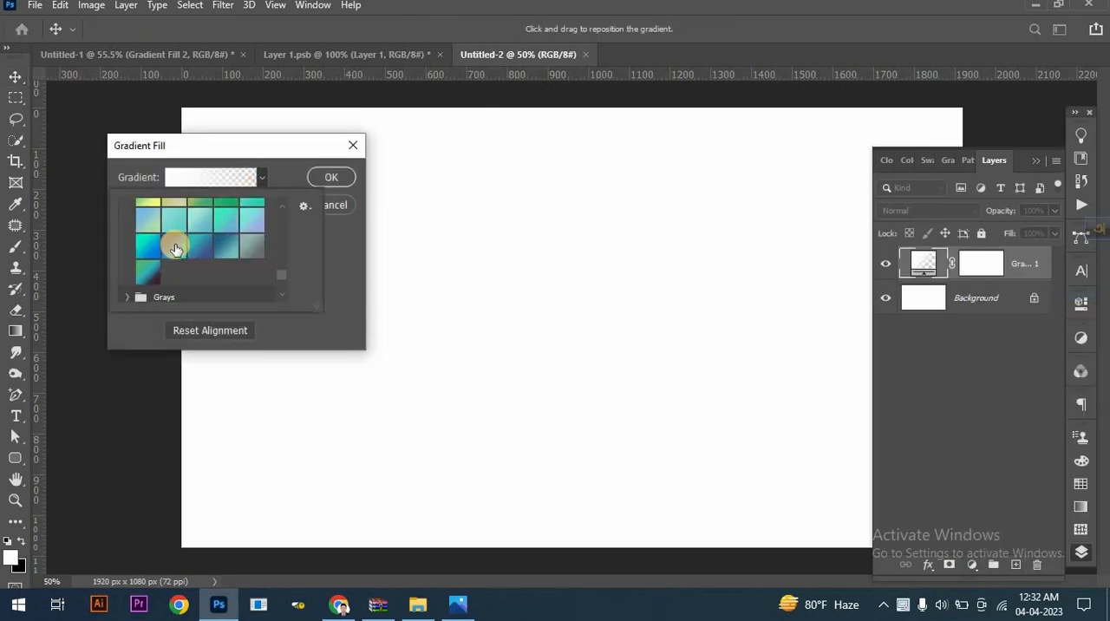
left_click(174, 248)
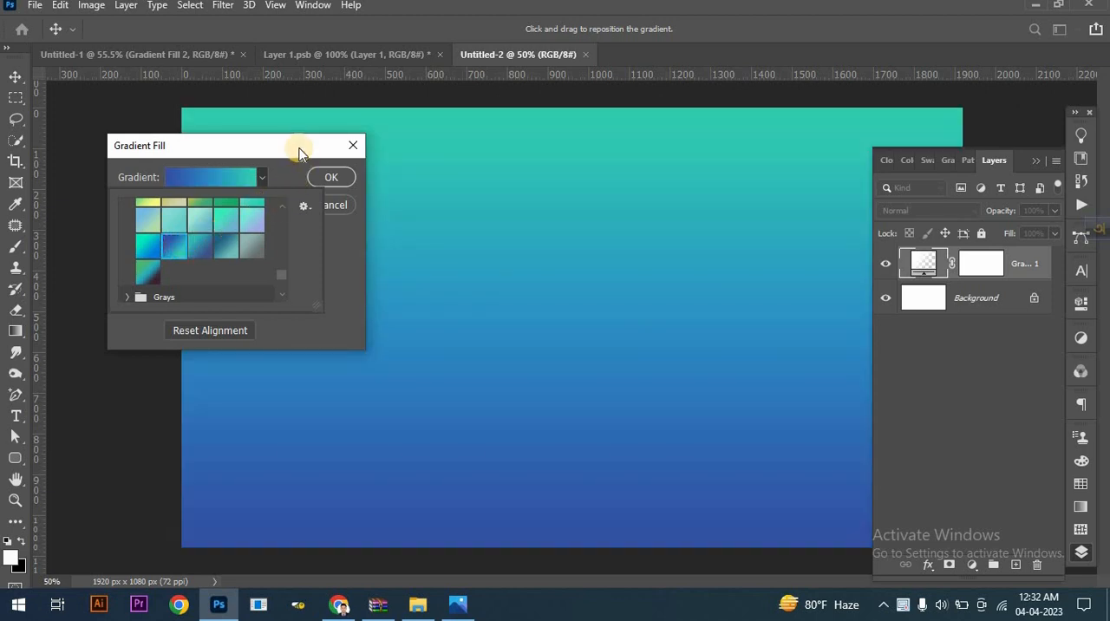
- Check the colours of the gradient's starting and middle stops
left_click(232, 177)
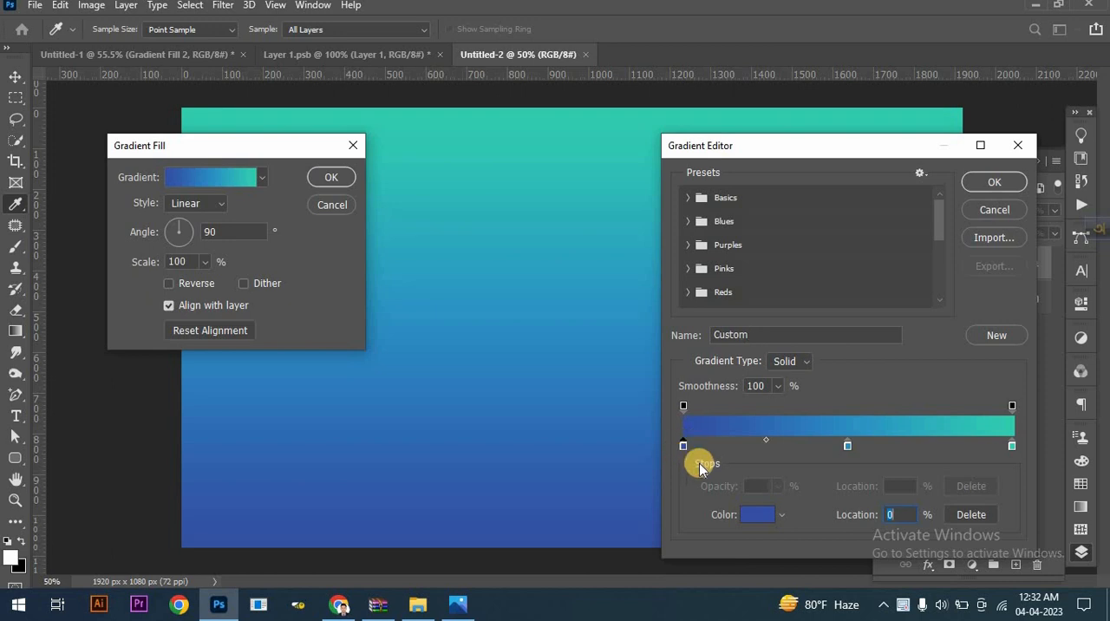
left_click(757, 514)
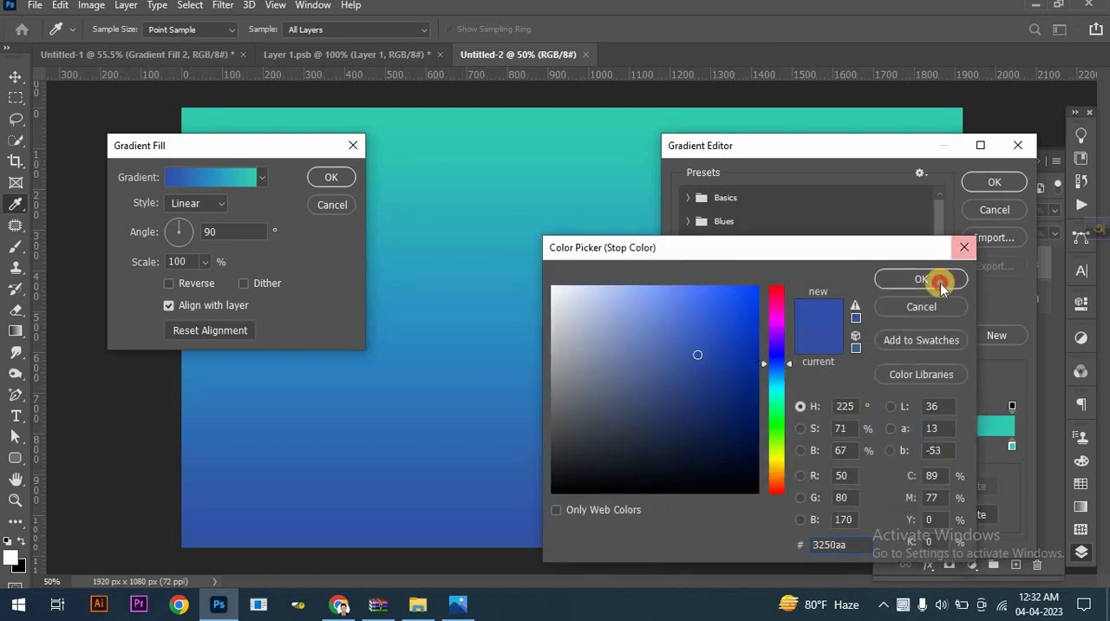
left_click(937, 281)
left_click(847, 450)
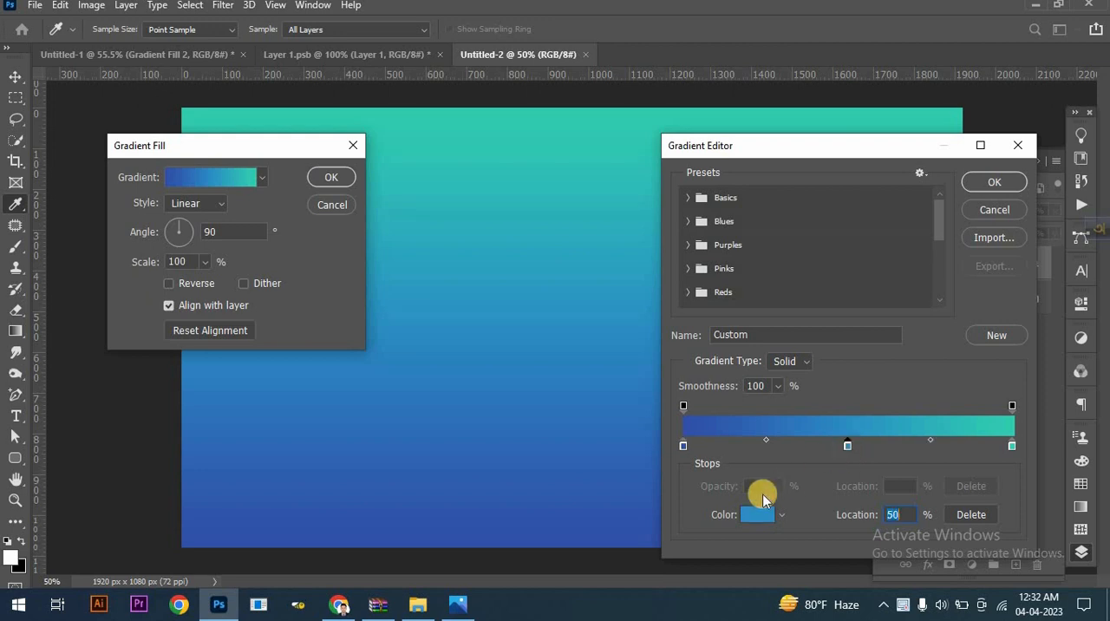
left_click(753, 514)
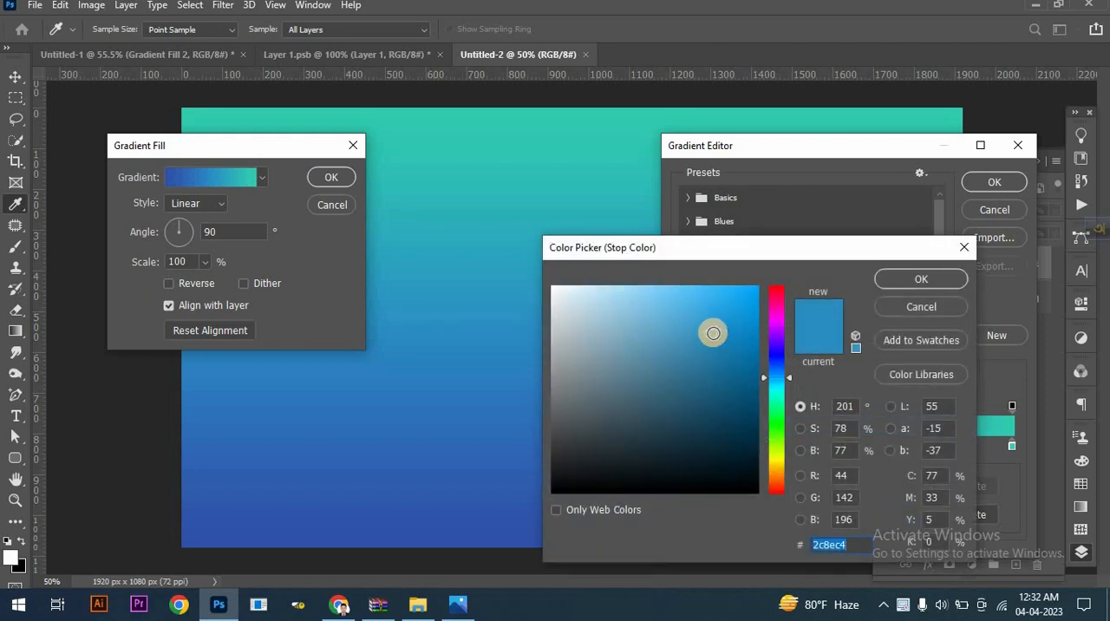
left_click(919, 278)
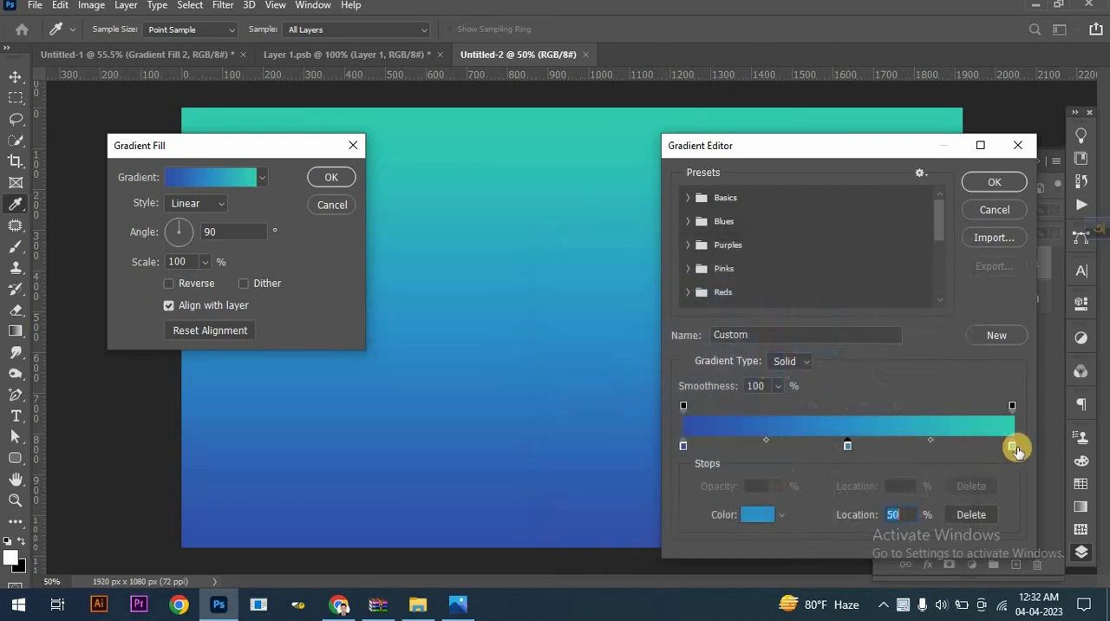
- Change the gradient's end stop to the salmon colour f1a483 and accept the edited gradient
left_click(1012, 447)
left_click(760, 515)
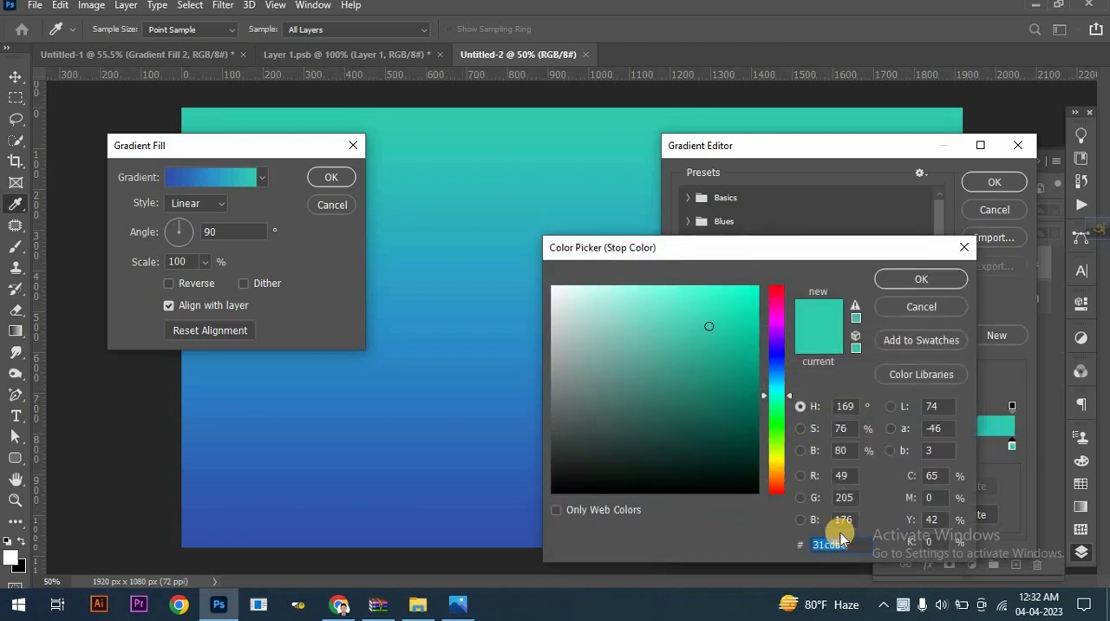
type("00f0c6")
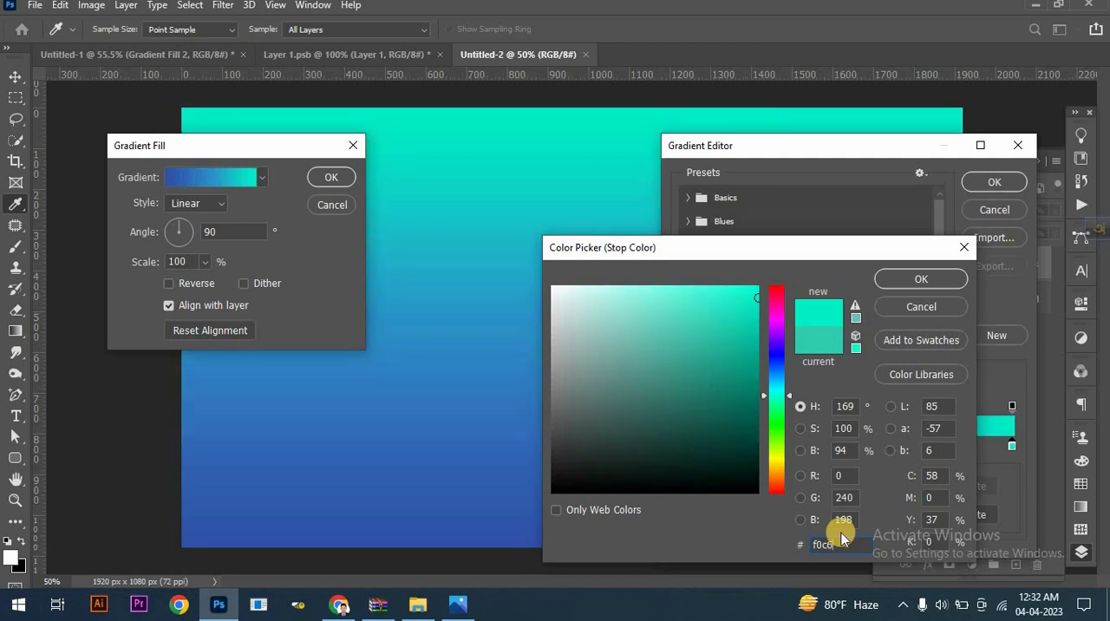
type("b4")
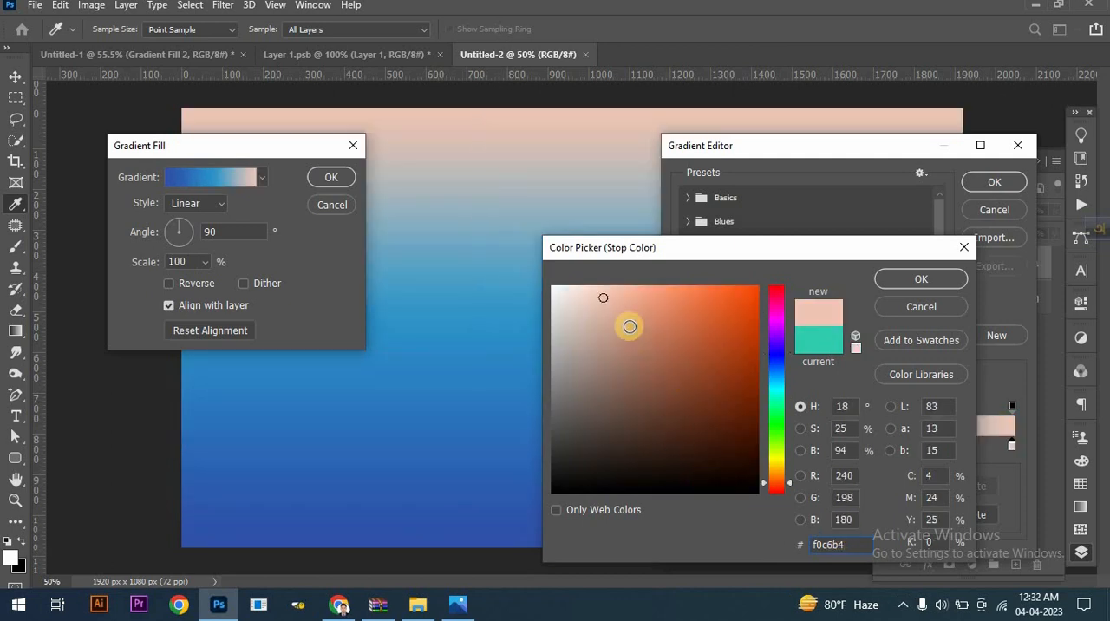
left_click(645, 296)
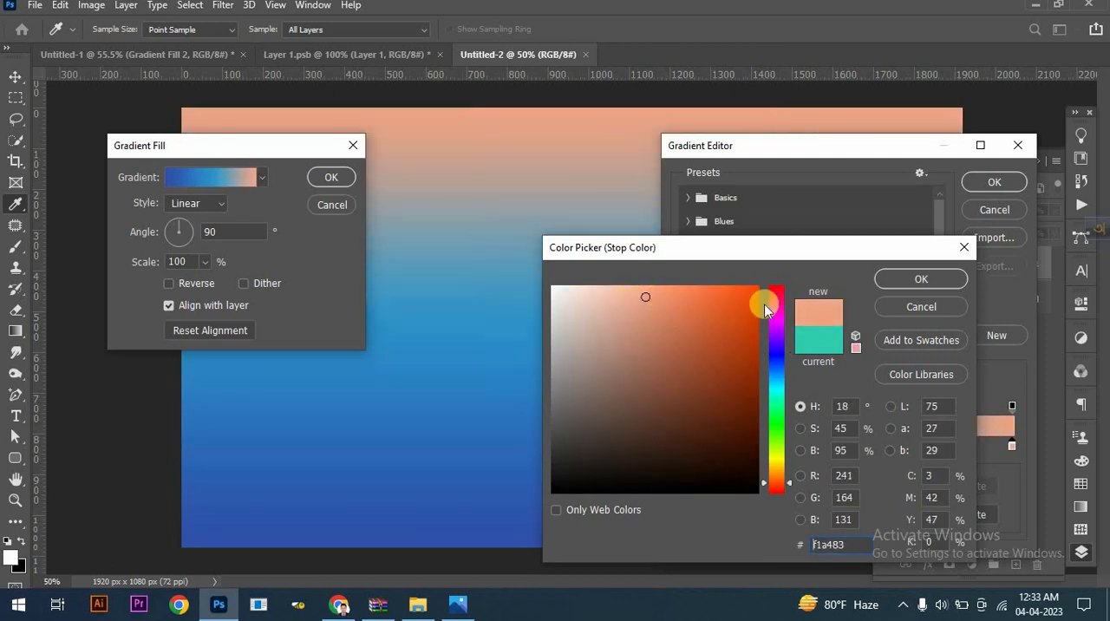
left_click(920, 278)
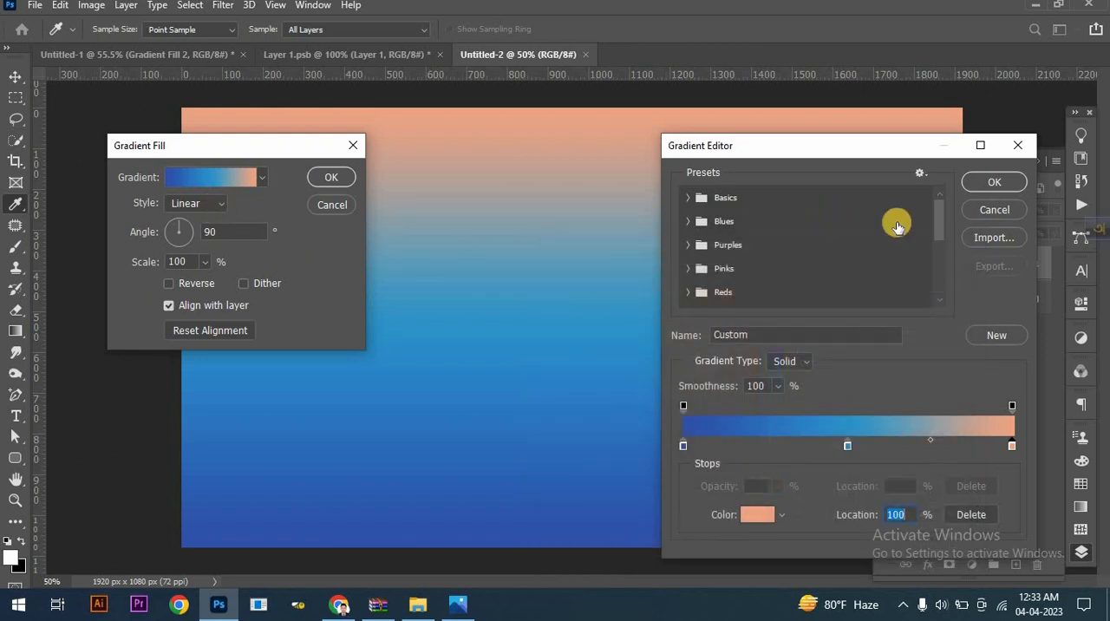
left_click(985, 183)
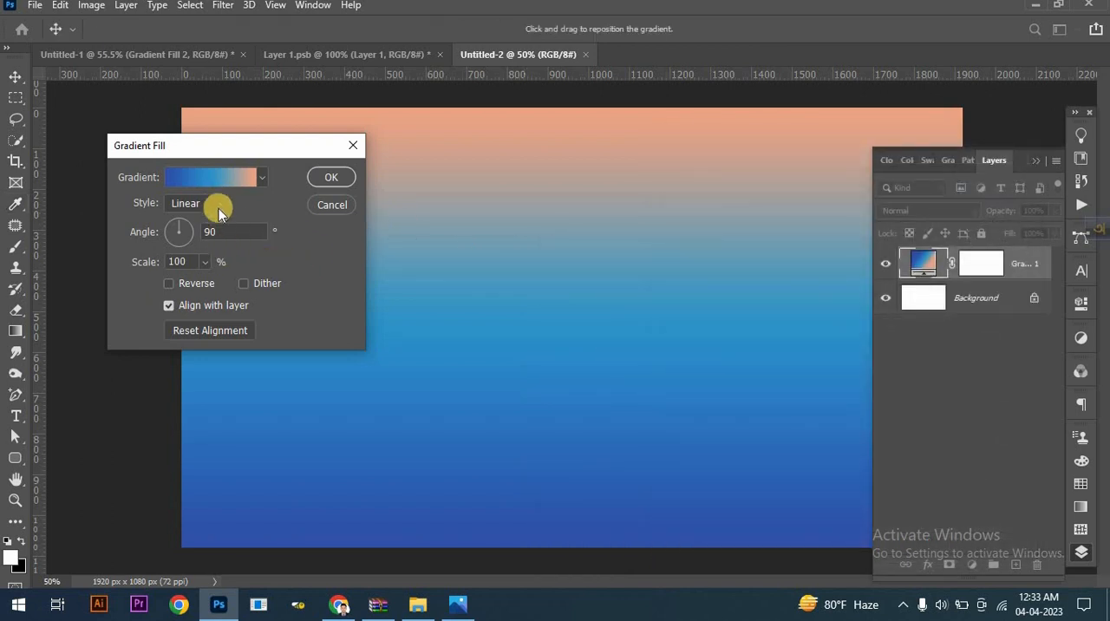
- Make the gradient fill radial and reversed, with its scale set to 297%
left_click(203, 231)
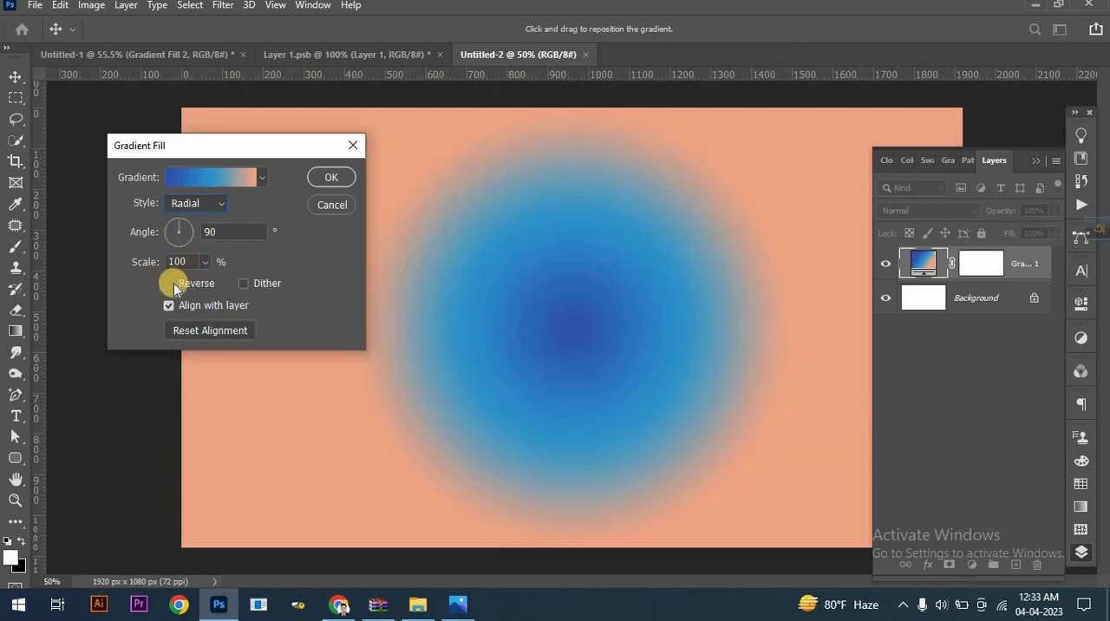
left_click(169, 285)
left_click(204, 261)
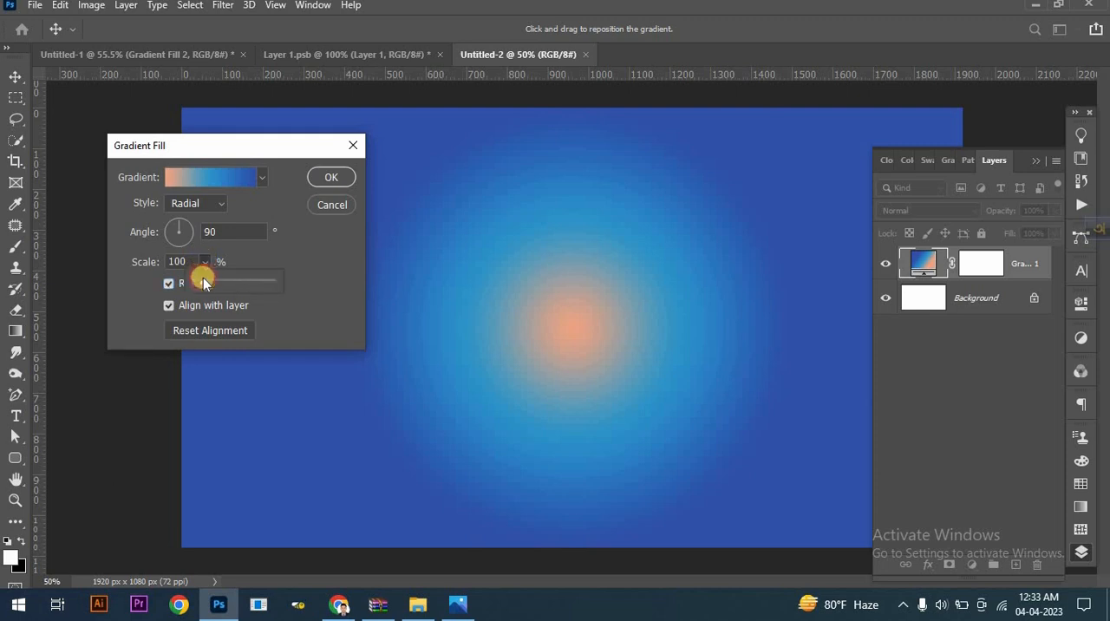
left_click_drag(203, 278, 224, 279)
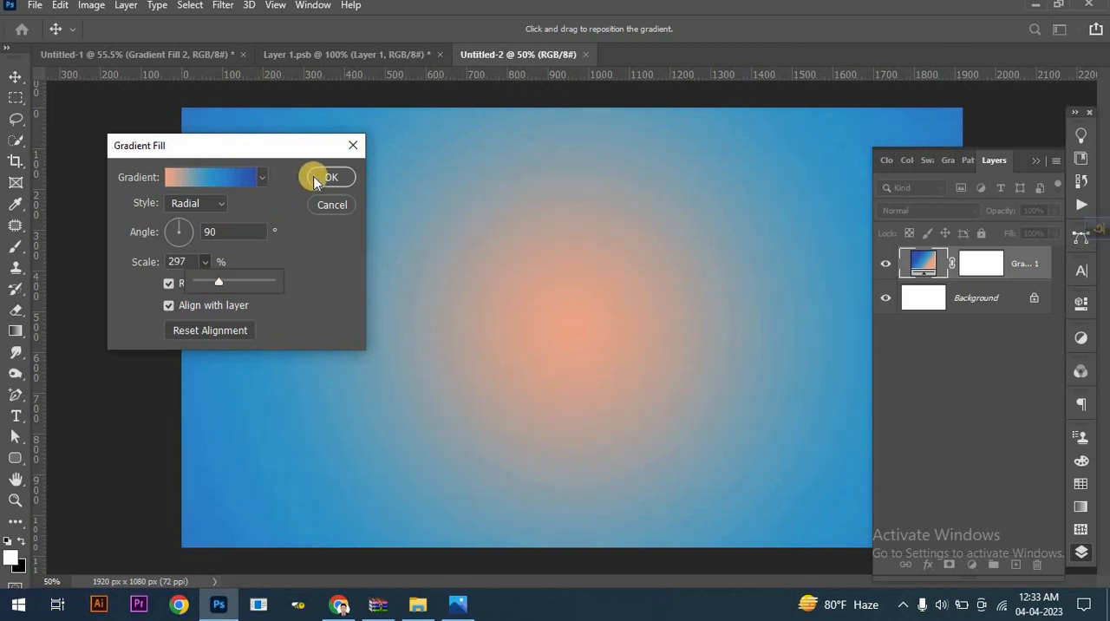
left_click(330, 178)
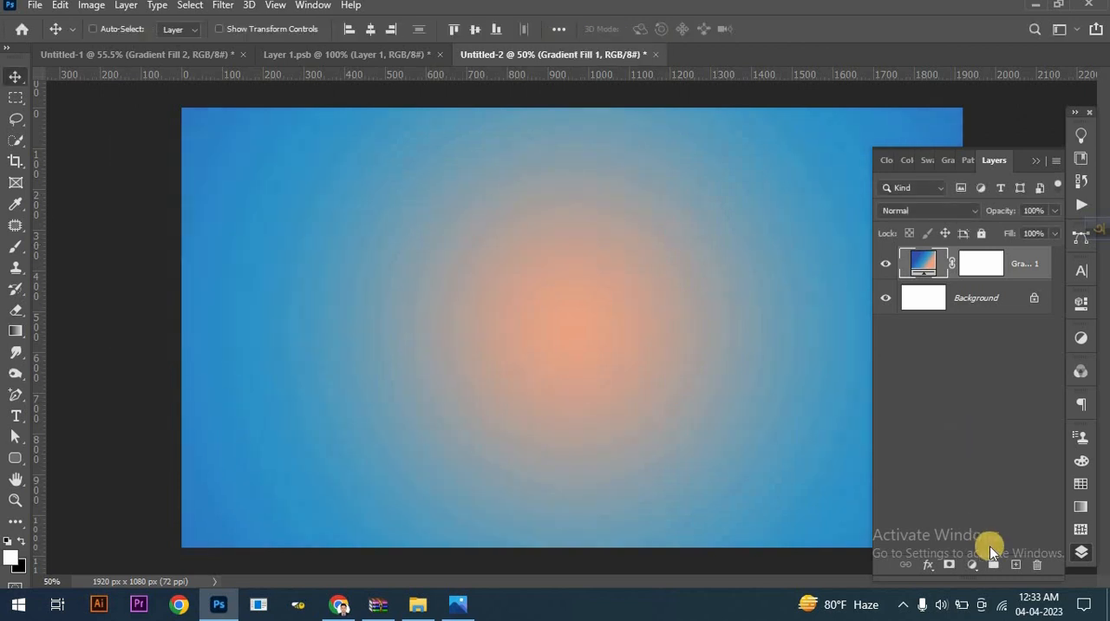
- Add a new layer and enter the letter "z" in white Baskerville Old Face at 1296 pt on the canvas
left_click(1014, 565)
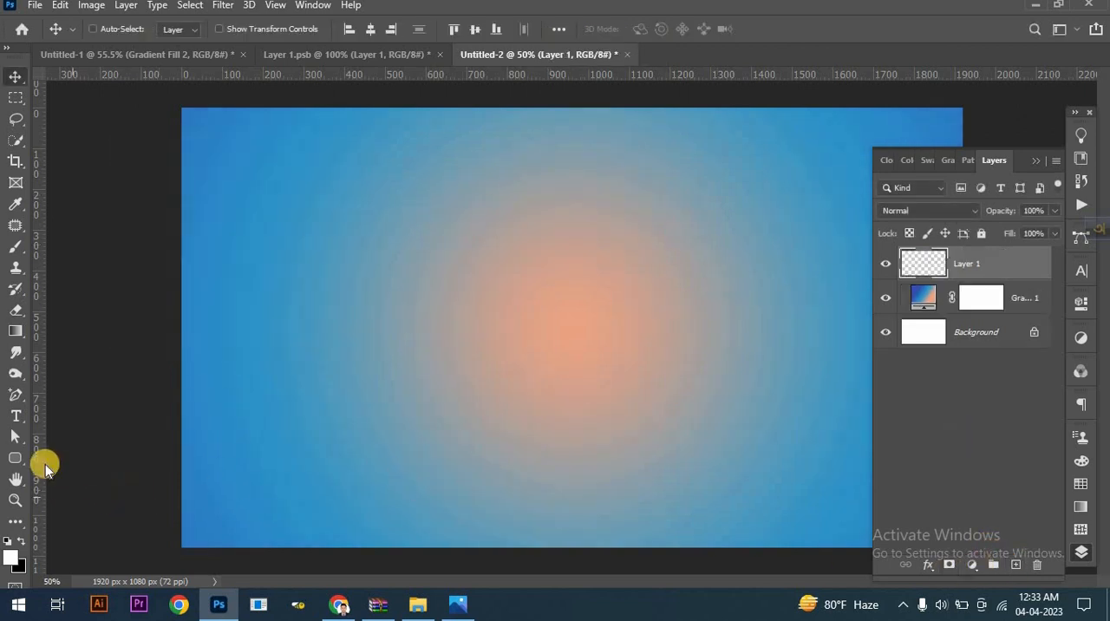
key("t")
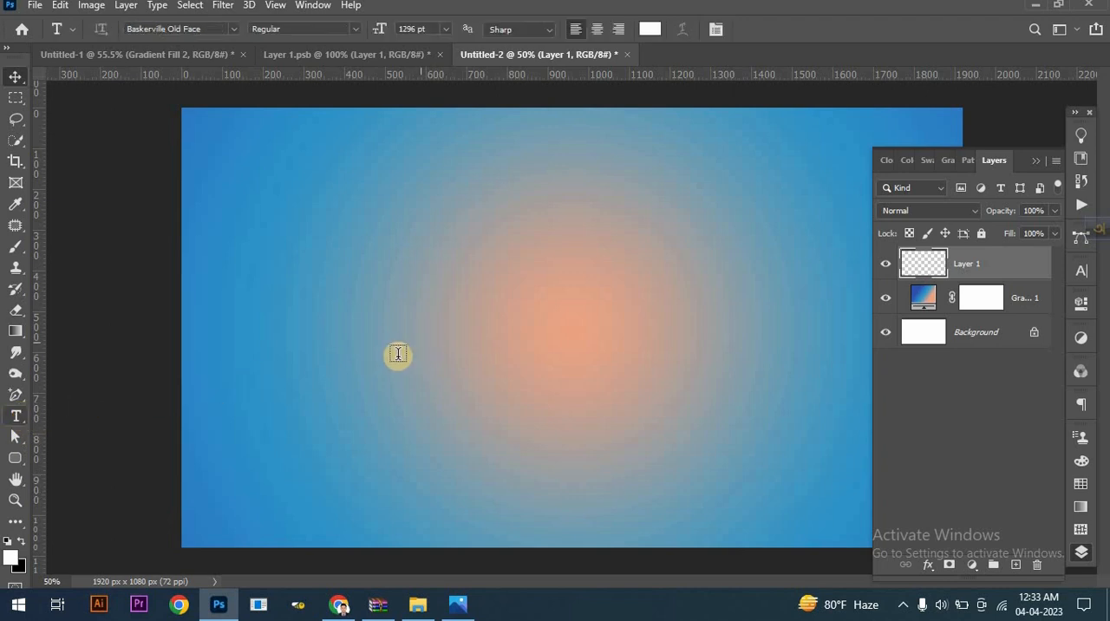
left_click(268, 444)
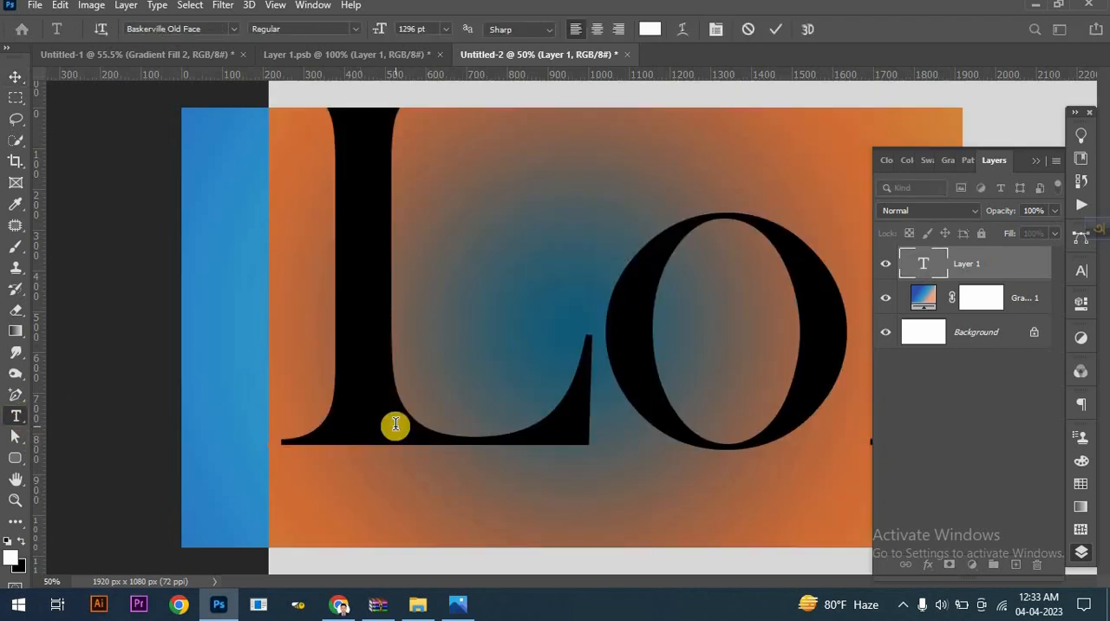
type("Z")
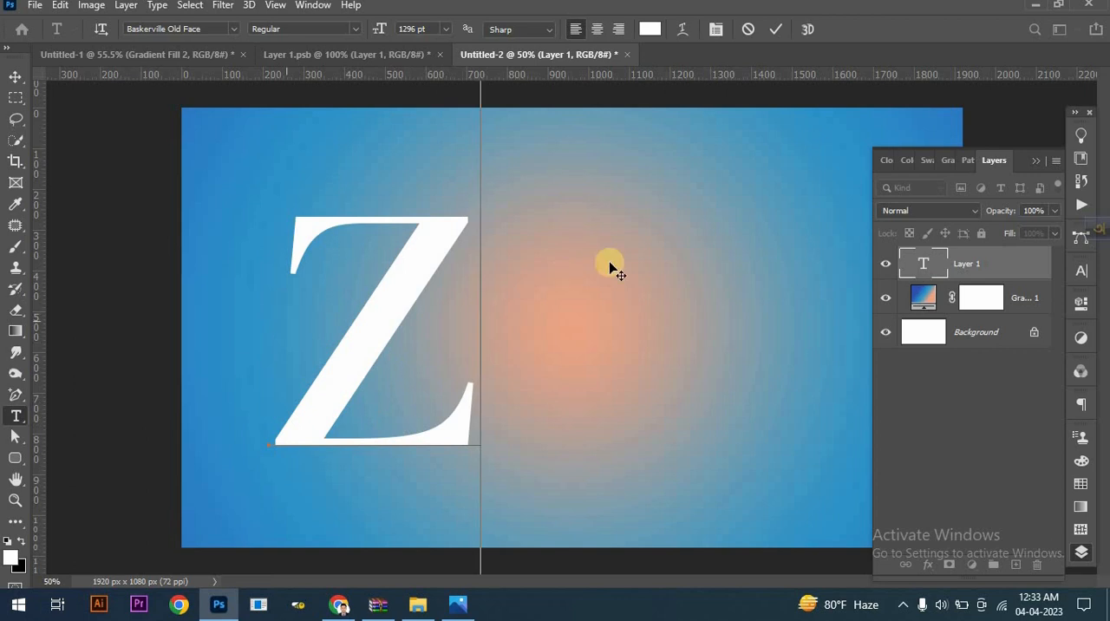
- Recolour the letter z to light grey d4c8c8 and commit the text
double_click(370, 277)
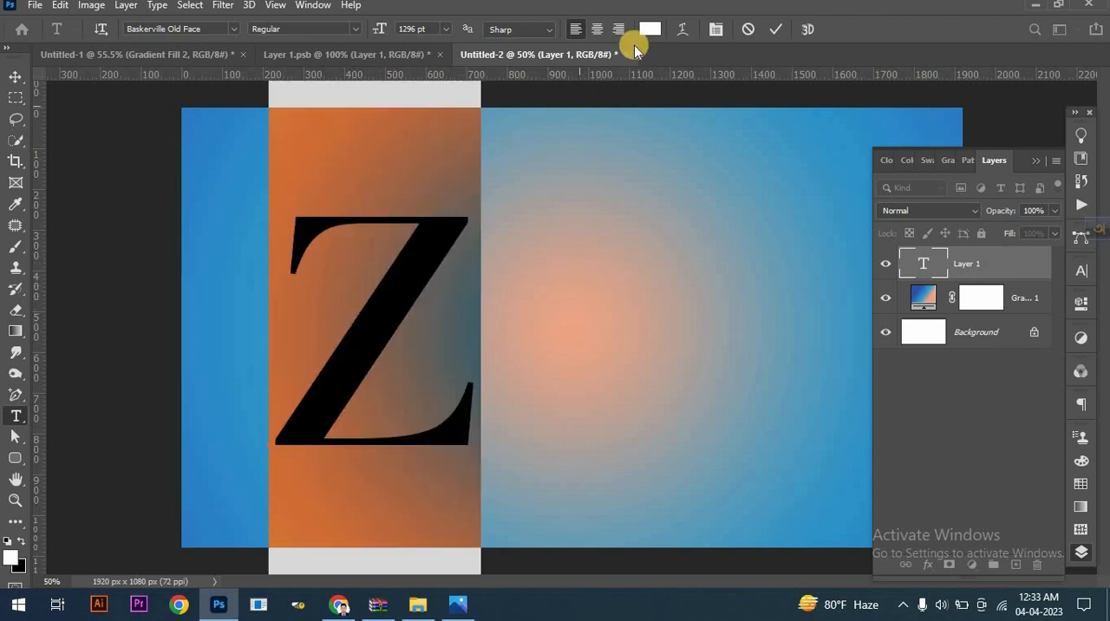
left_click(648, 30)
left_click_drag(552, 292, 562, 321)
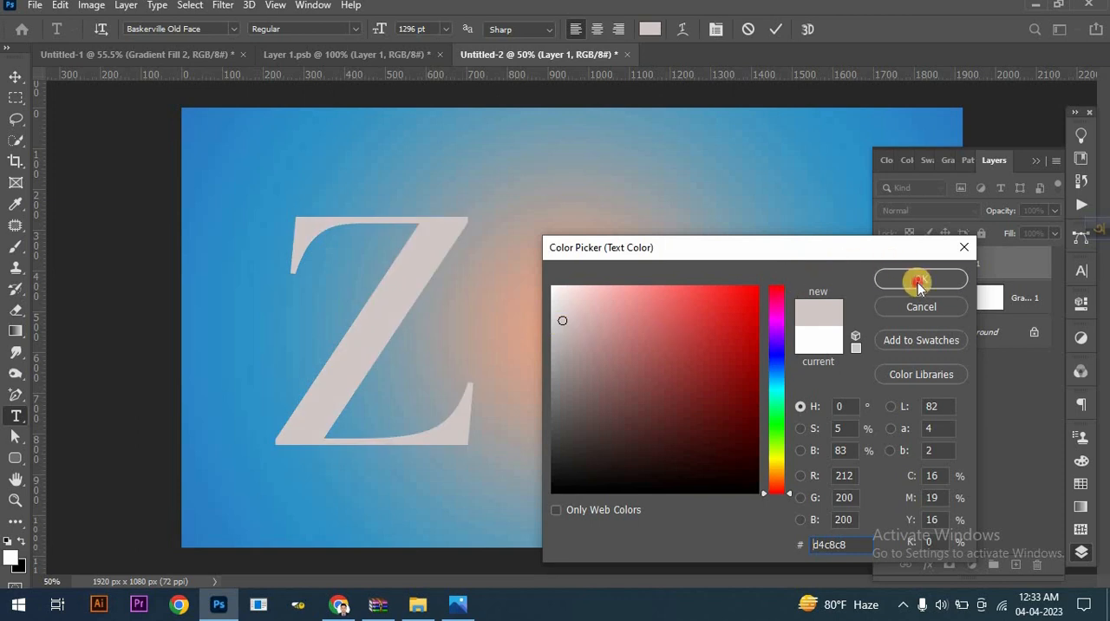
left_click(918, 283)
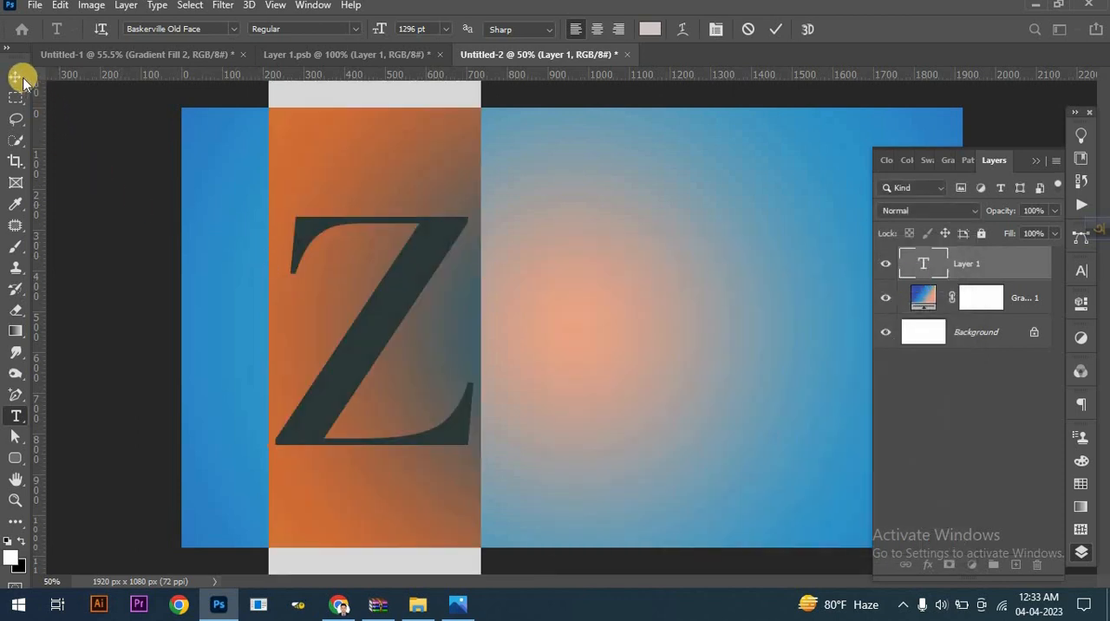
left_click(263, 213)
key("v")
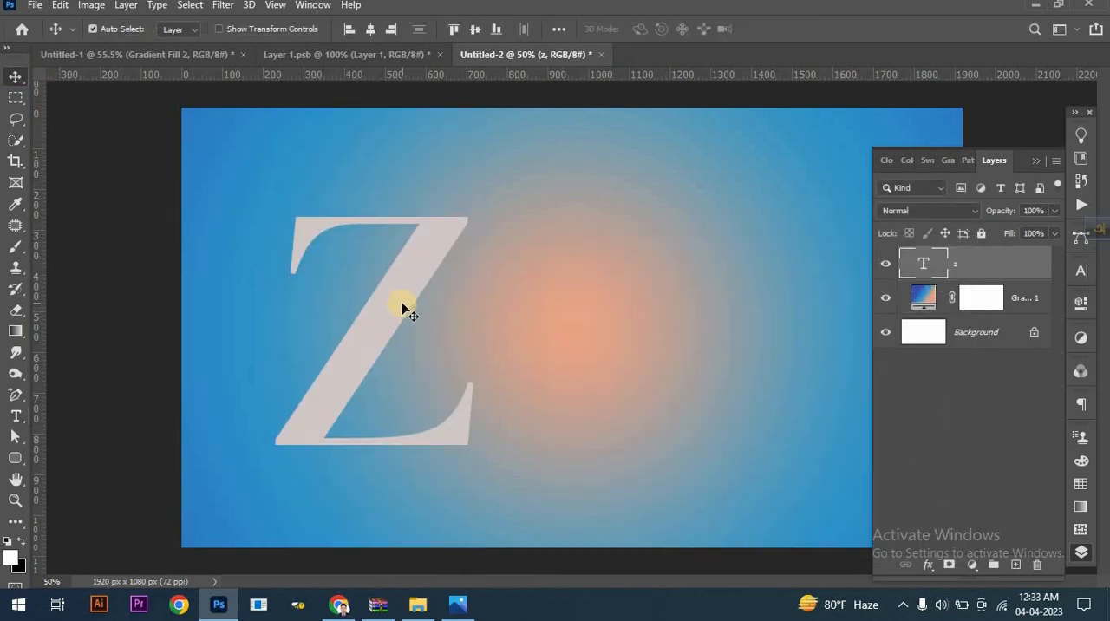
- Scale the letter z proportionally to about 153% and centre it horizontally and vertically on the canvas
key("ctrl+t")
left_click_drag(488, 290, 596, 291)
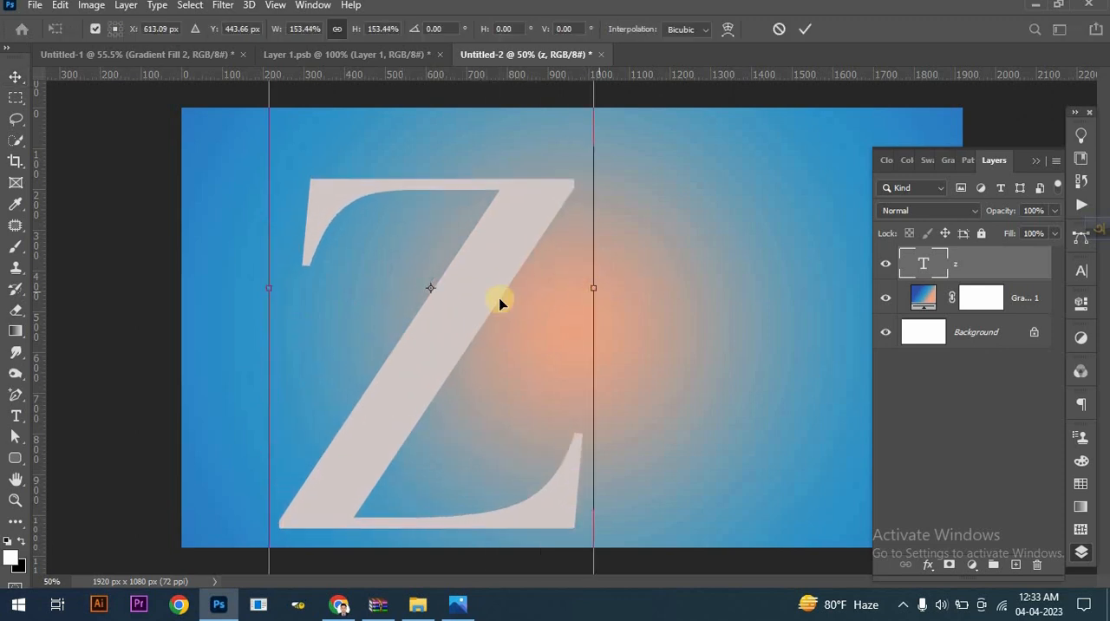
left_click(807, 31)
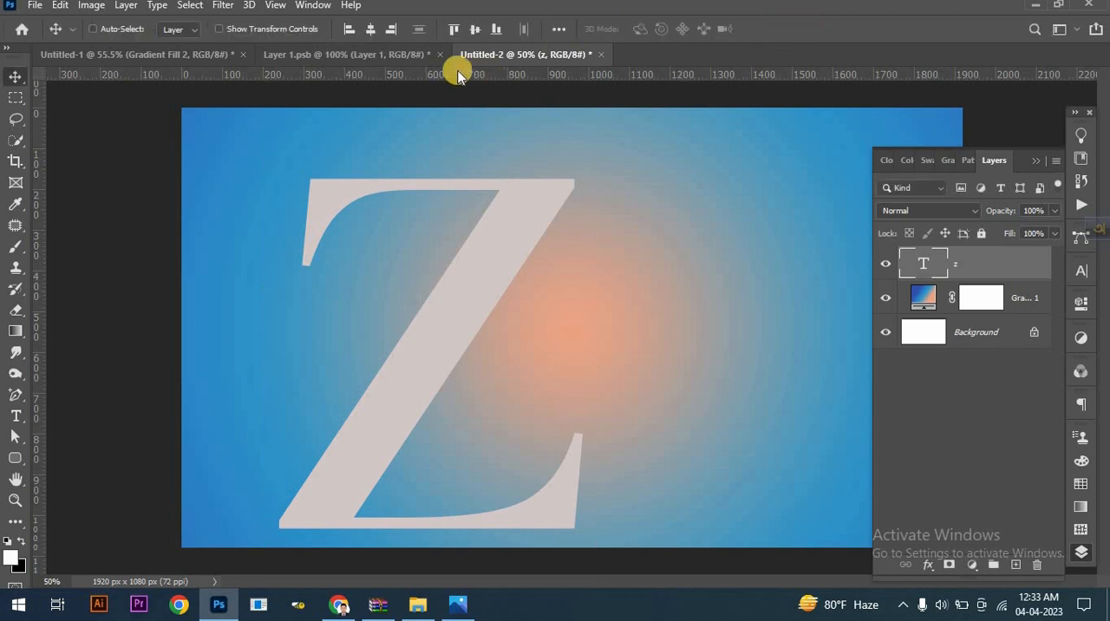
left_click(380, 35)
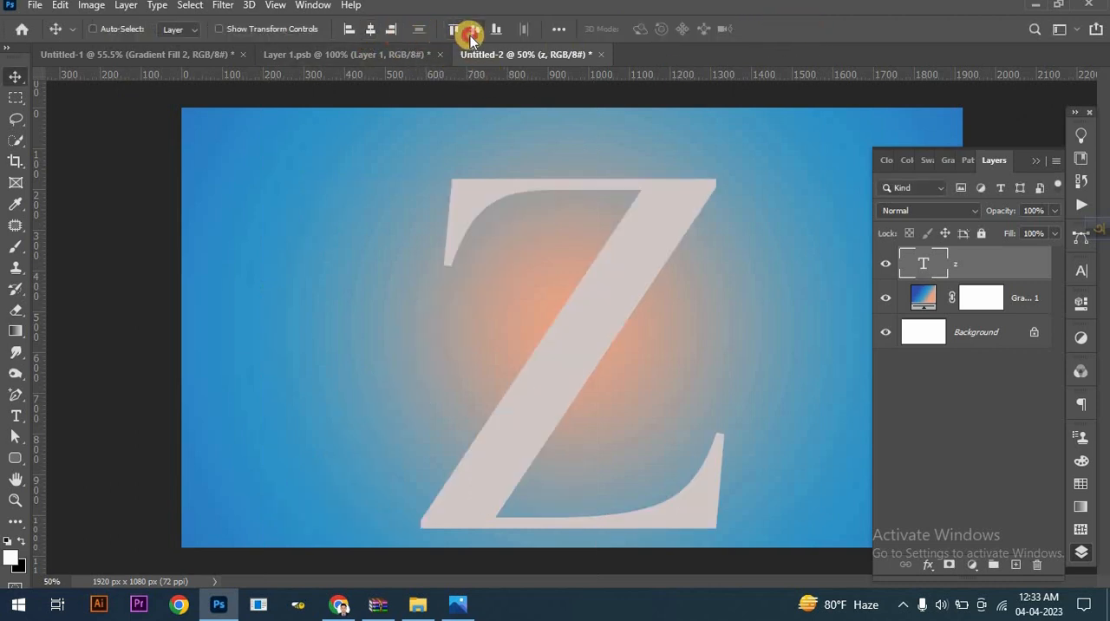
left_click(470, 36)
scroll(557, 278, "down", 1)
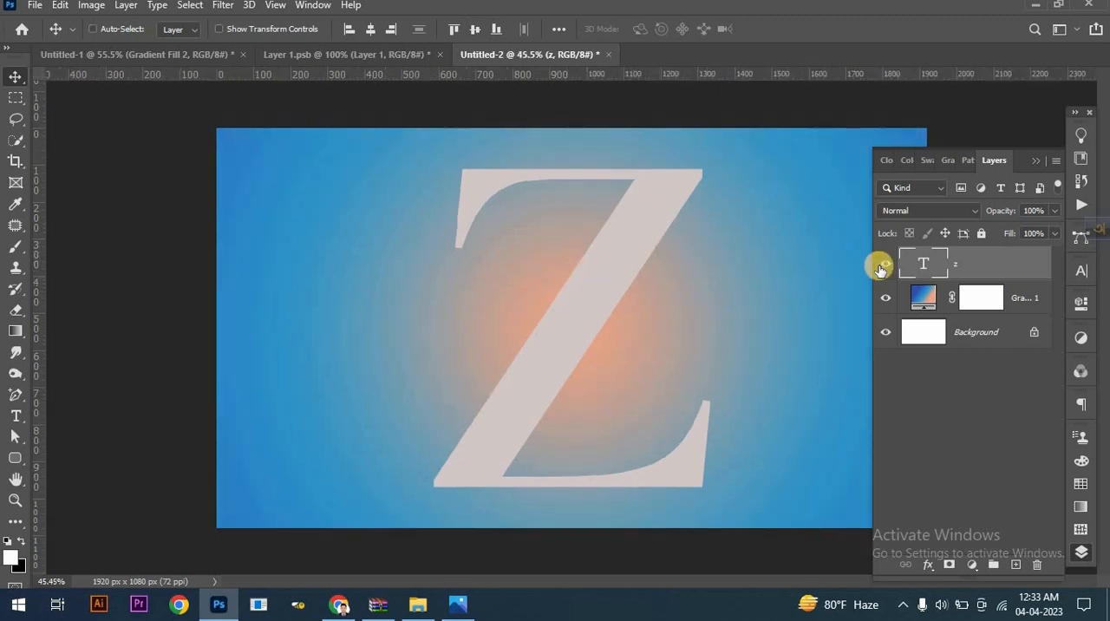
- Duplicate the z text layer and hide the original
left_click_drag(985, 271, 1015, 562)
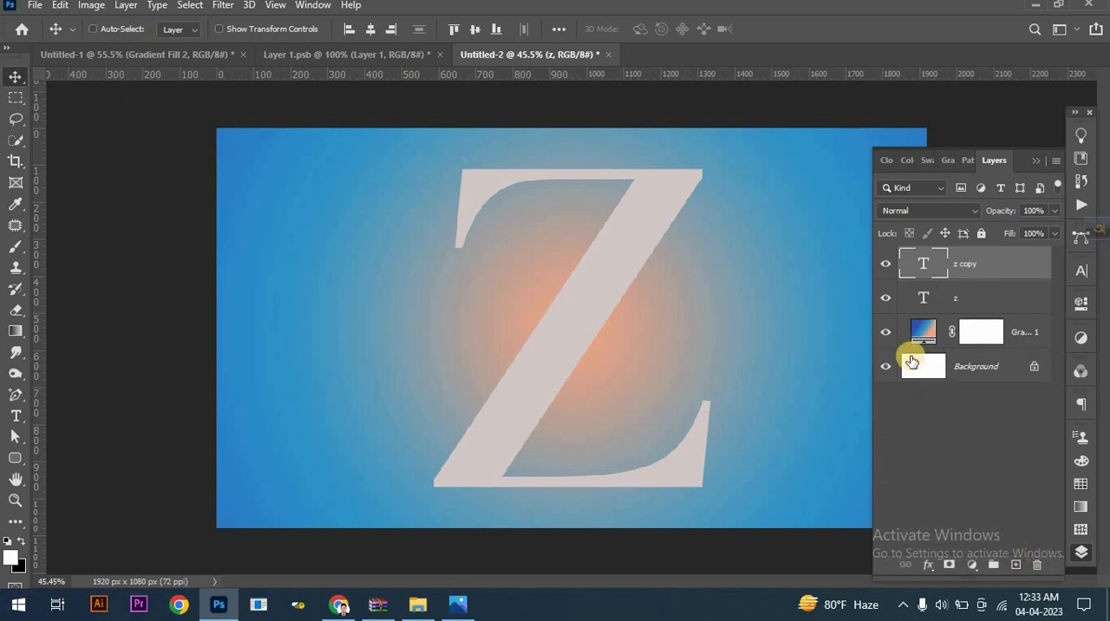
left_click(885, 298)
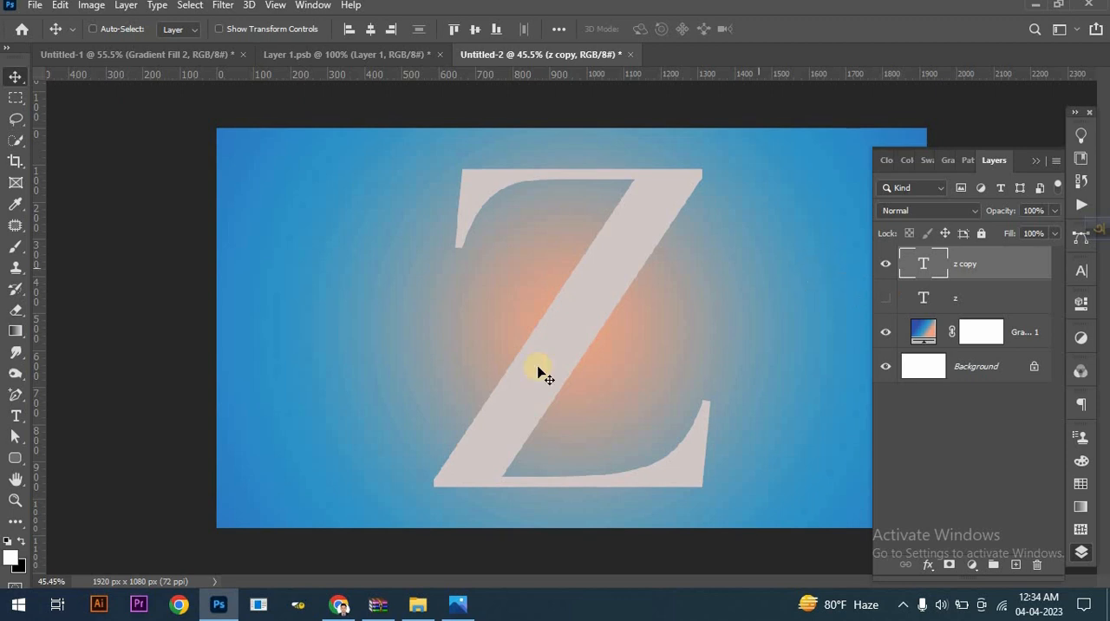
- In the Layer 1.psb document, select the portrait's subject, mask out its background and convert the masked layer to a smart object
left_click(395, 61)
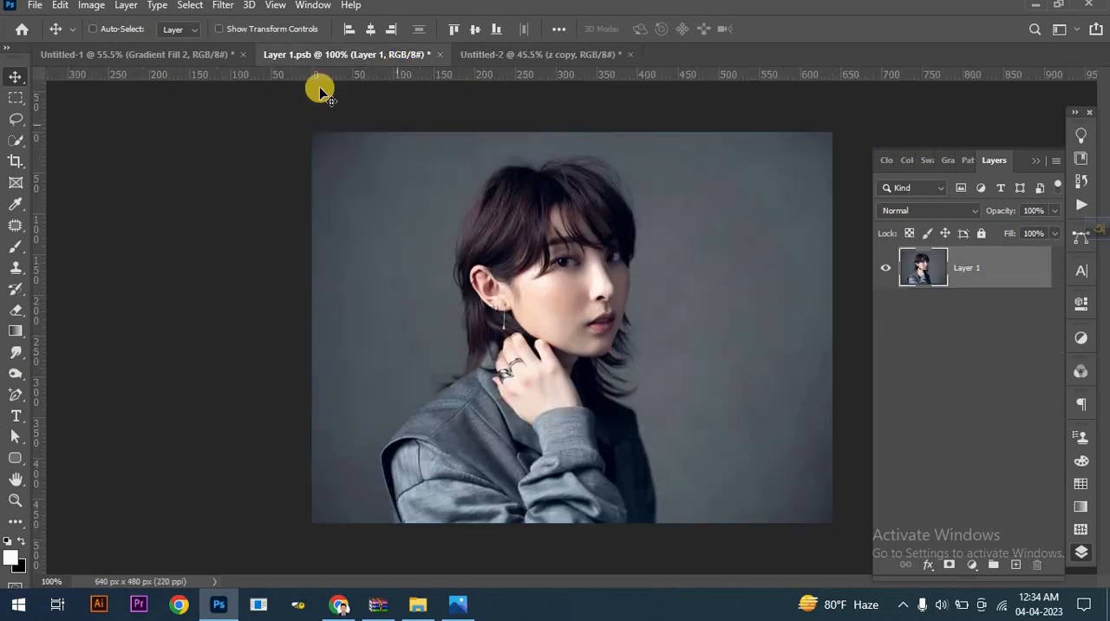
left_click(187, 5)
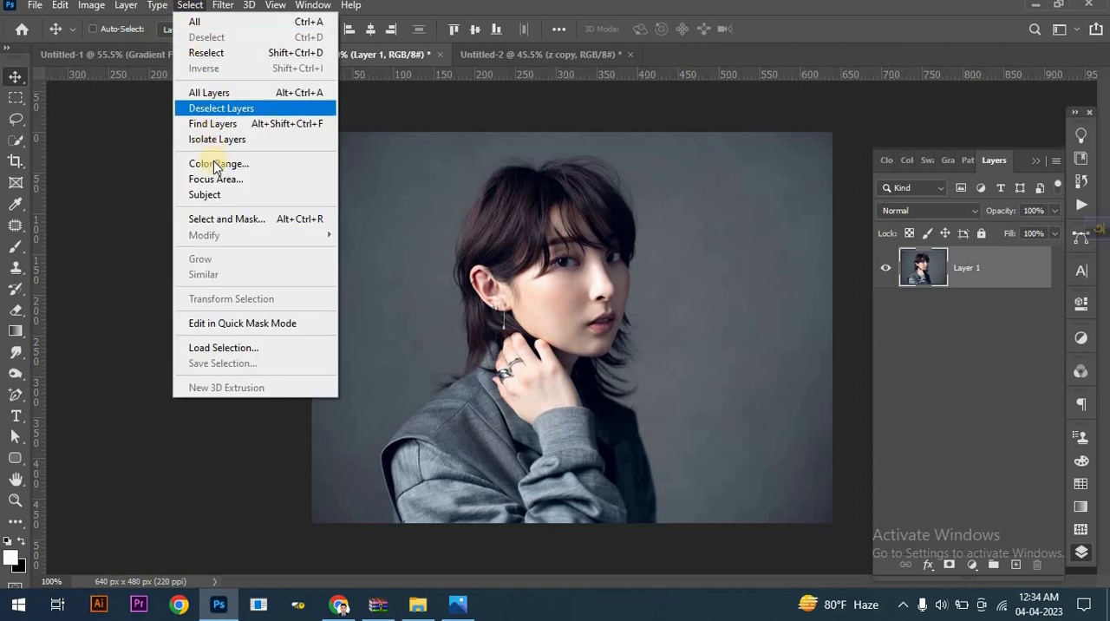
left_click(208, 194)
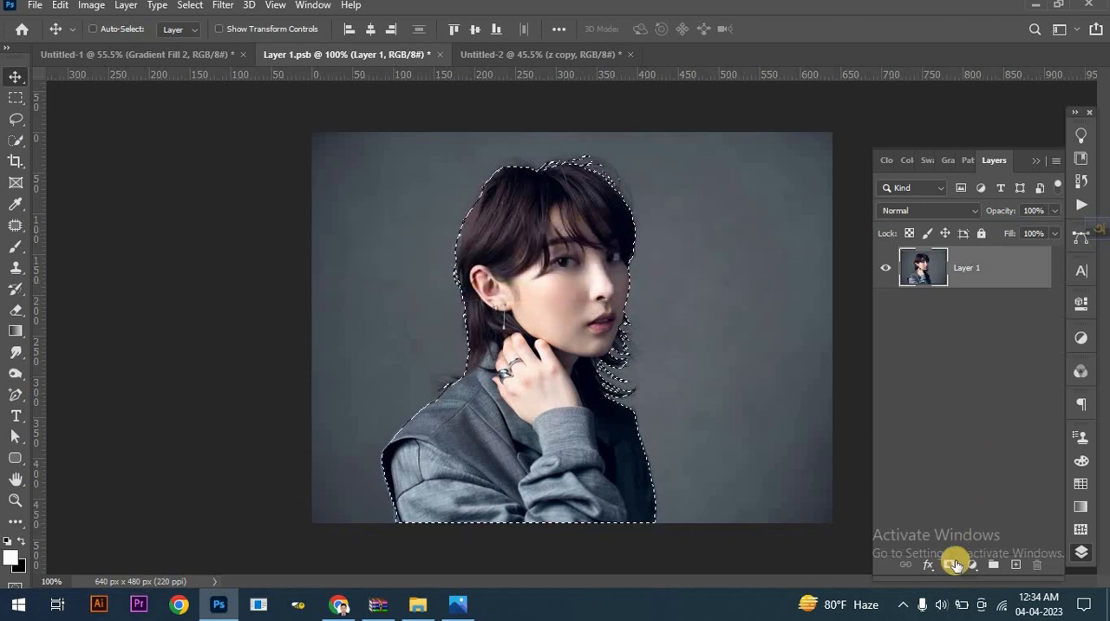
left_click(950, 564)
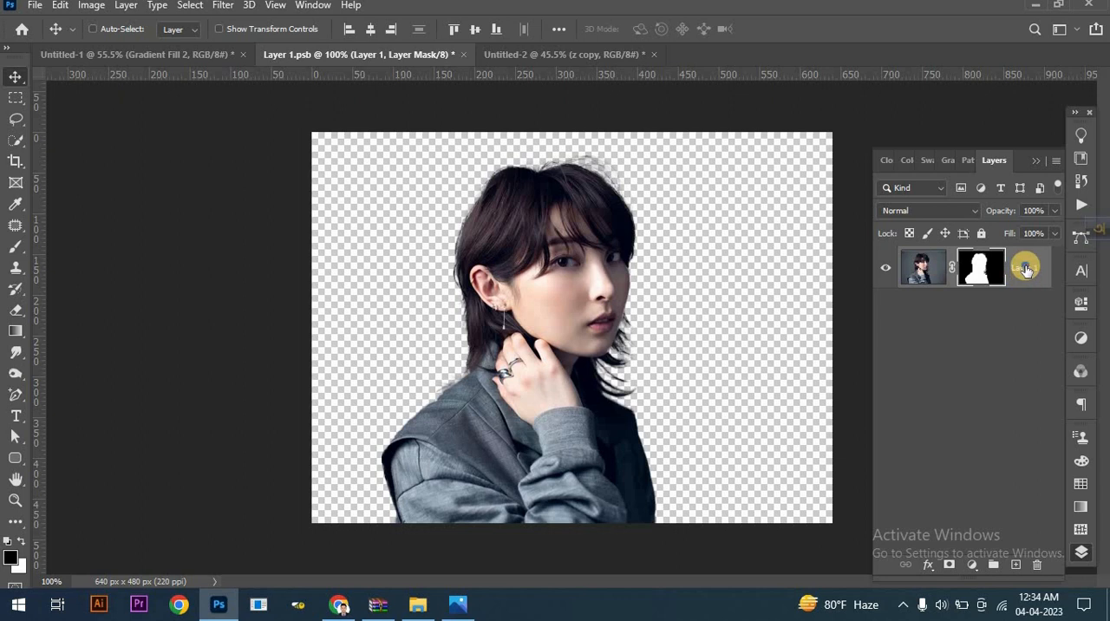
right_click(1026, 269)
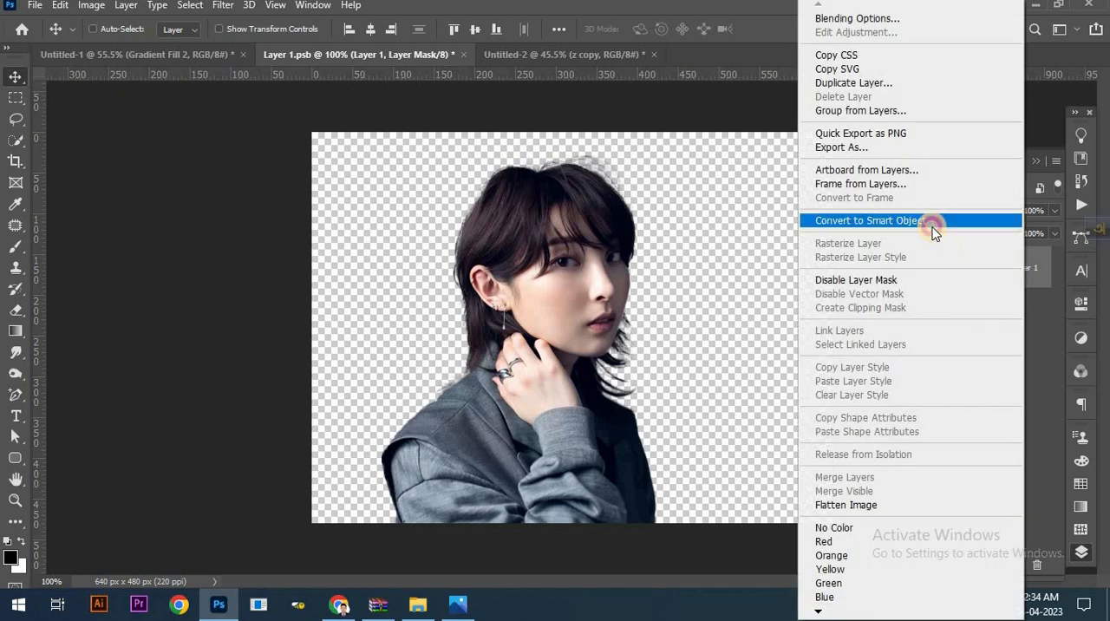
left_click(869, 221)
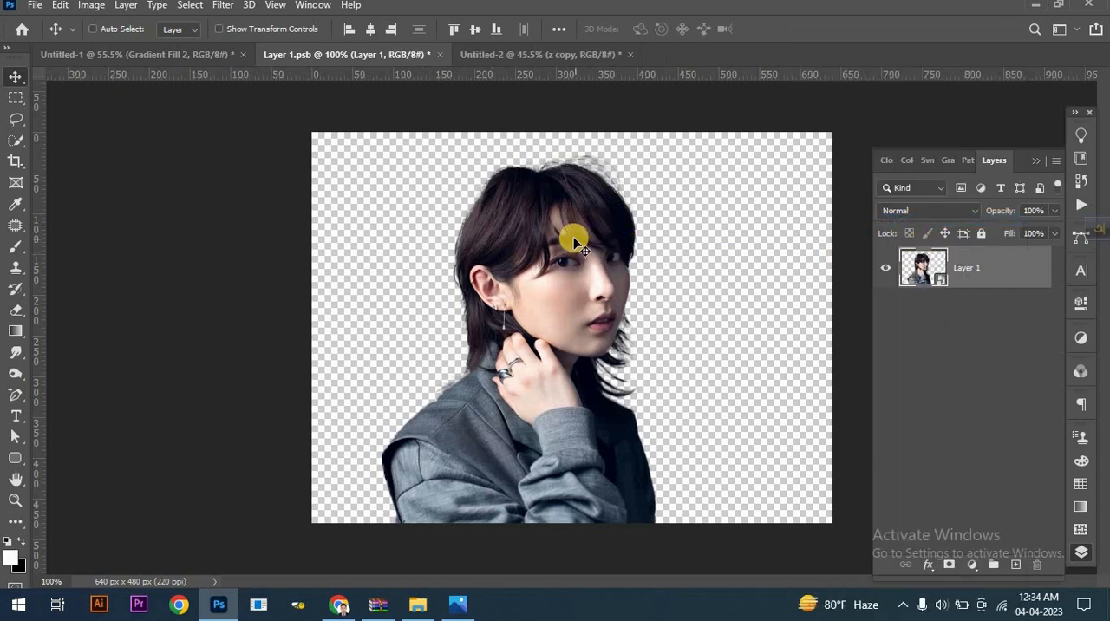
- Bring the cut-out portrait into the Untitled-2 document over the letter Z and scale it proportionally to about 593%
left_click_drag(576, 242, 490, 65)
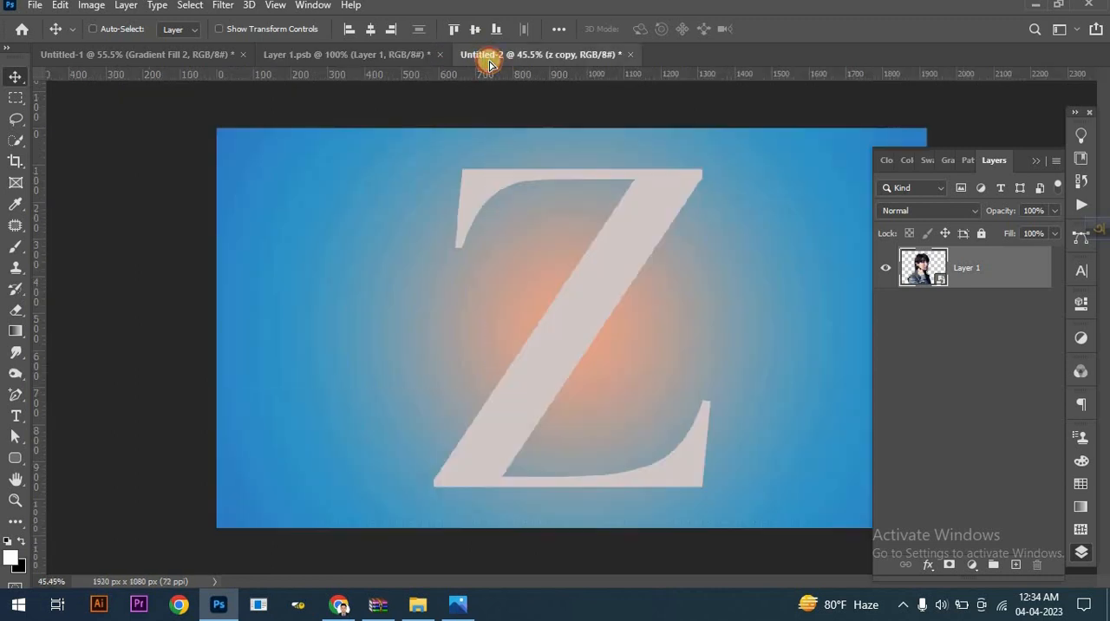
left_click_drag(580, 311, 584, 315)
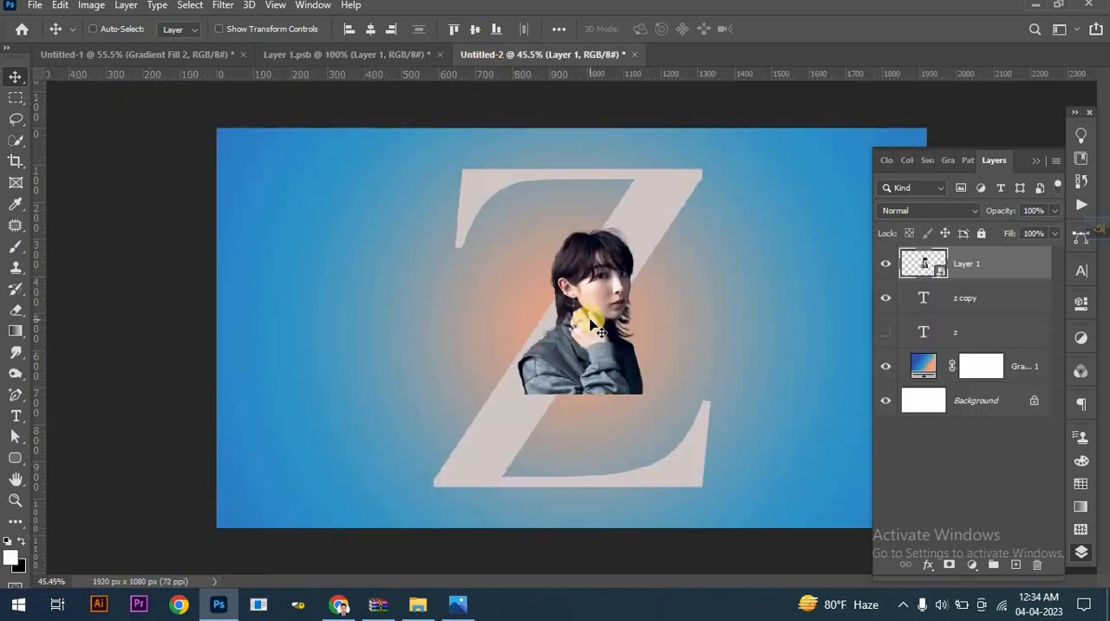
key("ctrl+t")
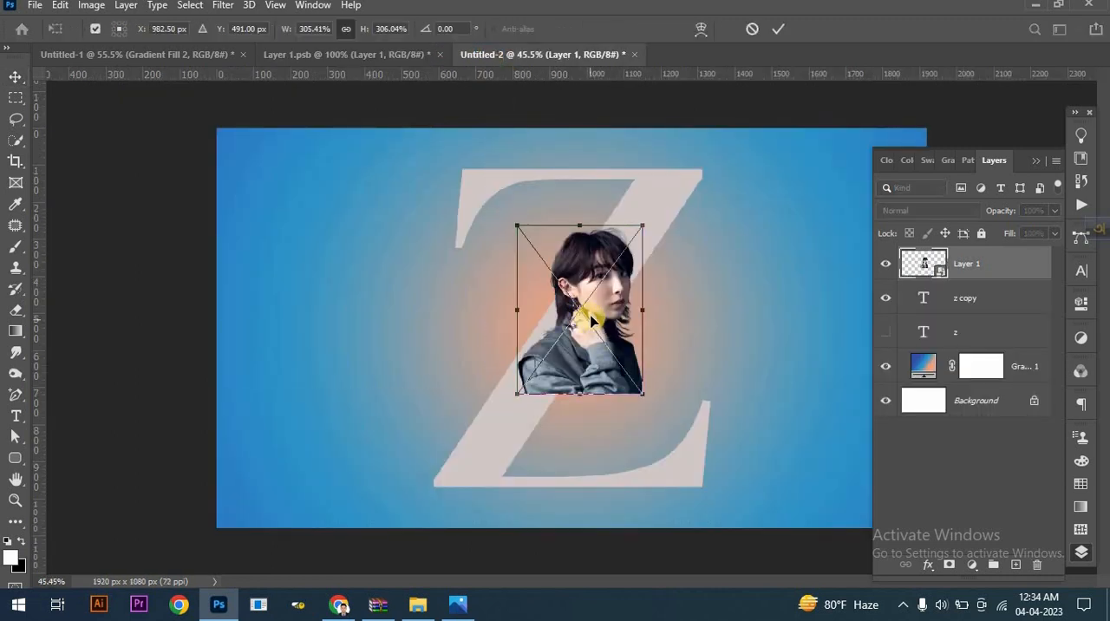
left_click_drag(584, 206, 581, 168)
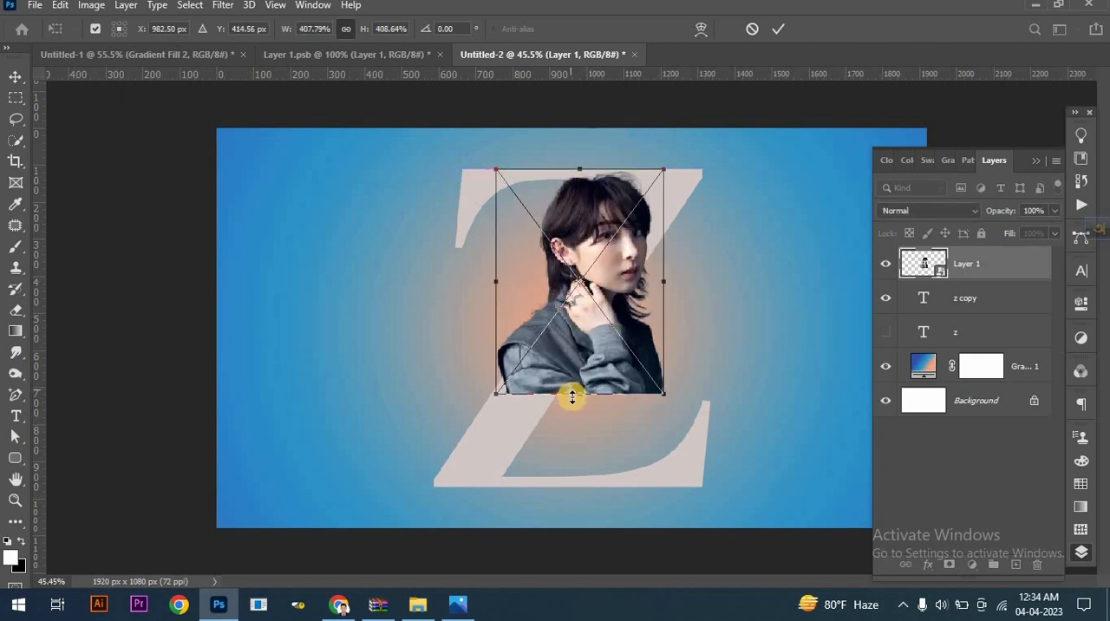
left_click_drag(578, 399, 583, 487)
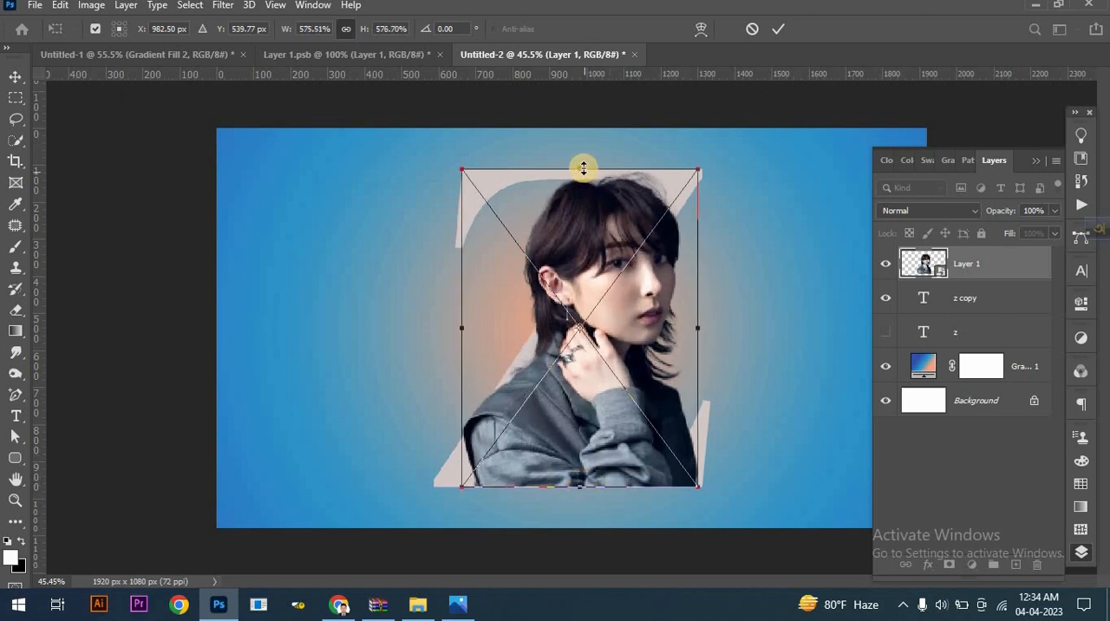
left_click_drag(583, 160, 582, 160)
- Enlarge the portrait slightly to about 595% and lower its layer opacity to 78%
left_click(1055, 210)
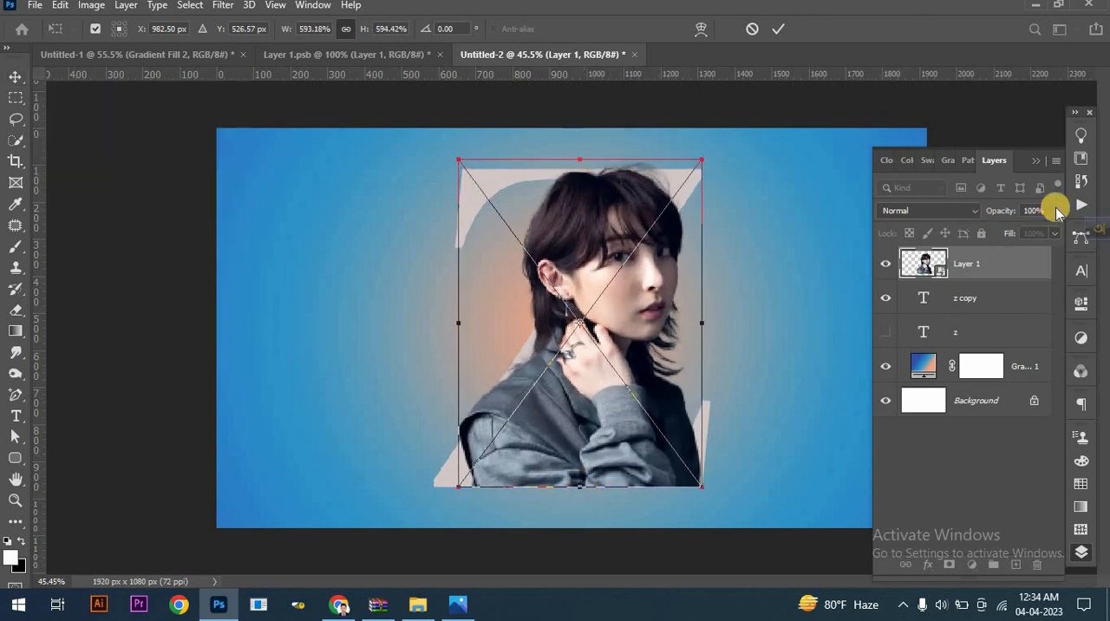
left_click_drag(1052, 231, 1042, 232)
left_click_drag(580, 161, 580, 159)
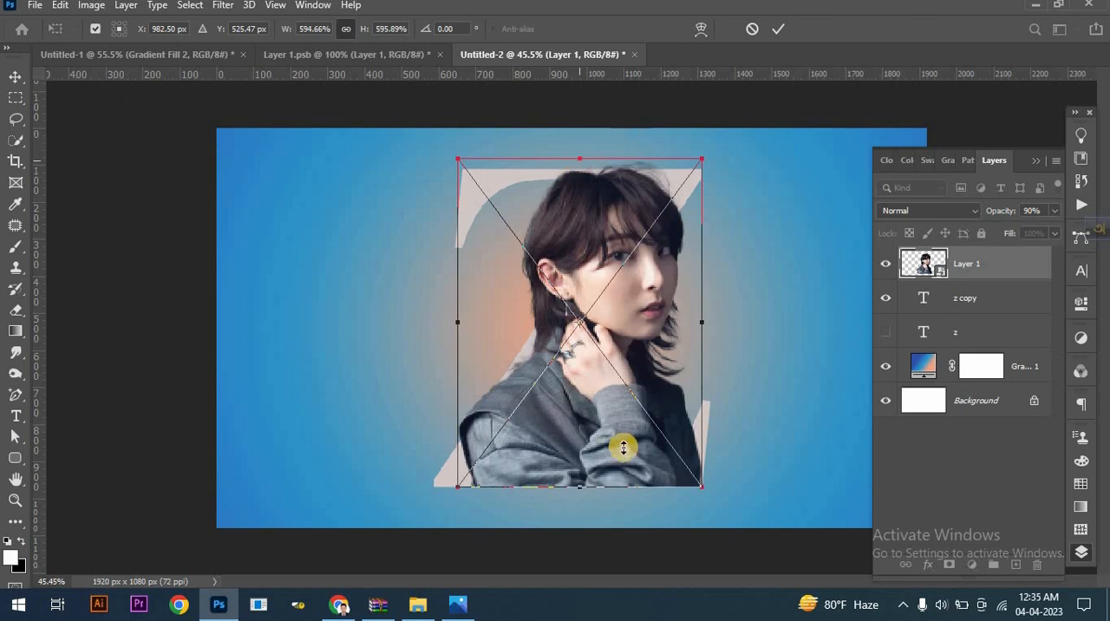
left_click(1054, 210)
left_click_drag(1045, 232, 1019, 234)
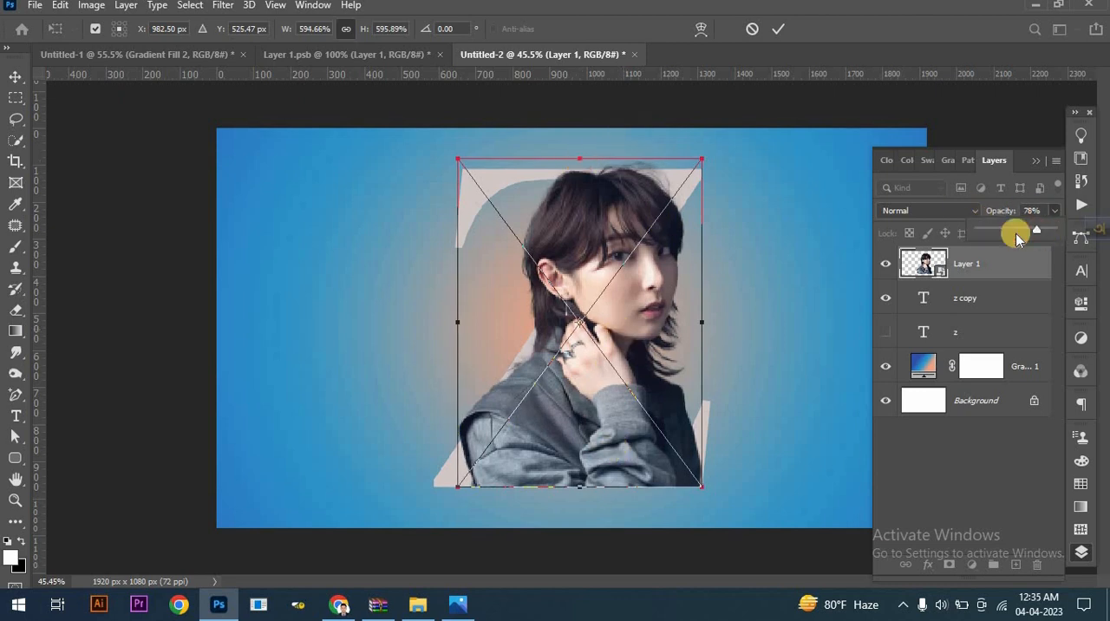
- Shift the portrait horizontally to about X 923 px over the Z, restore its opacity to 100% and commit the transform
left_click_drag(652, 298, 632, 292)
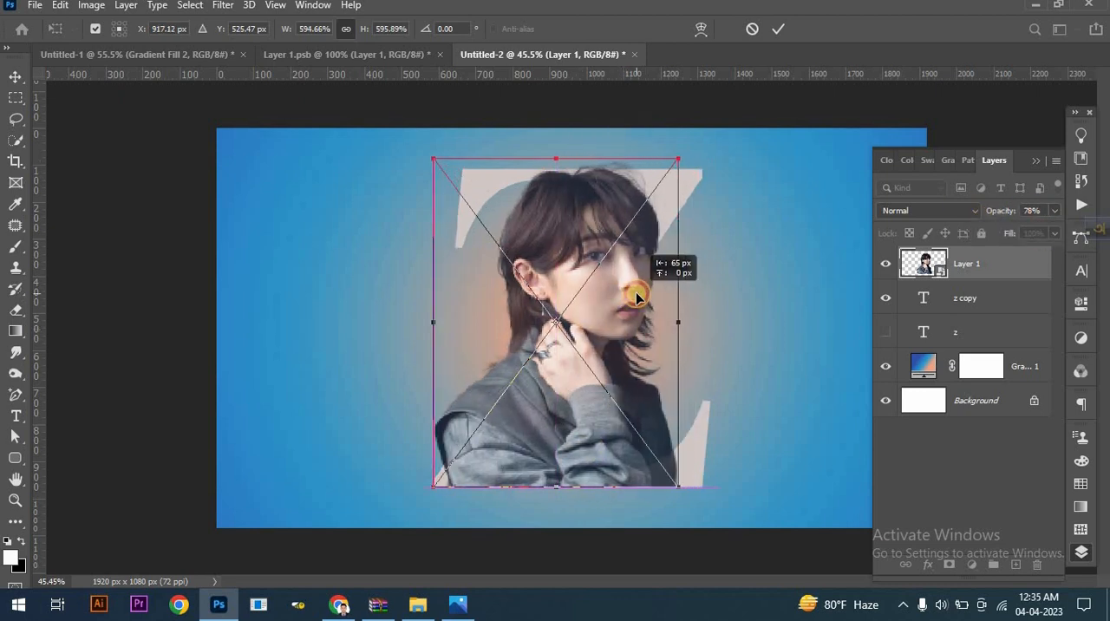
key("ctrl+plus")
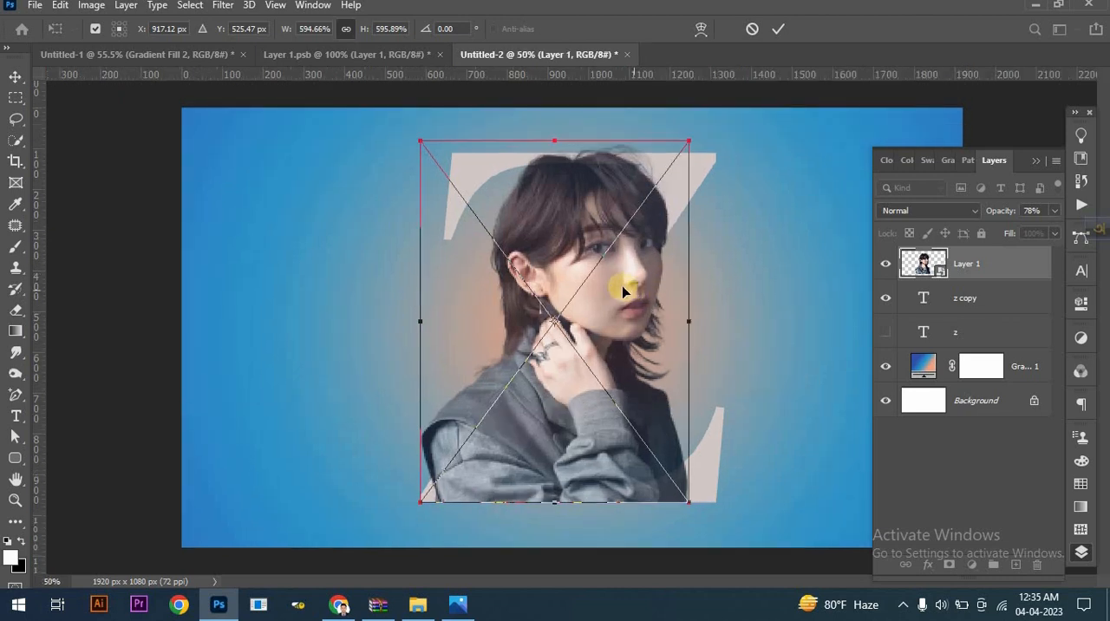
left_click_drag(620, 289, 629, 301)
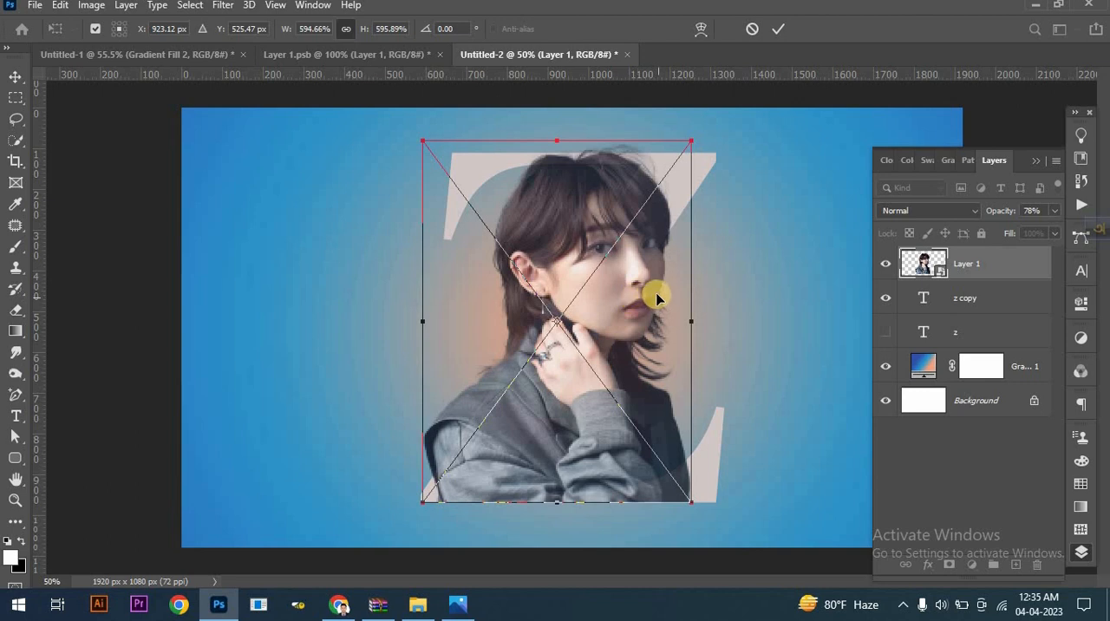
left_click(1054, 211)
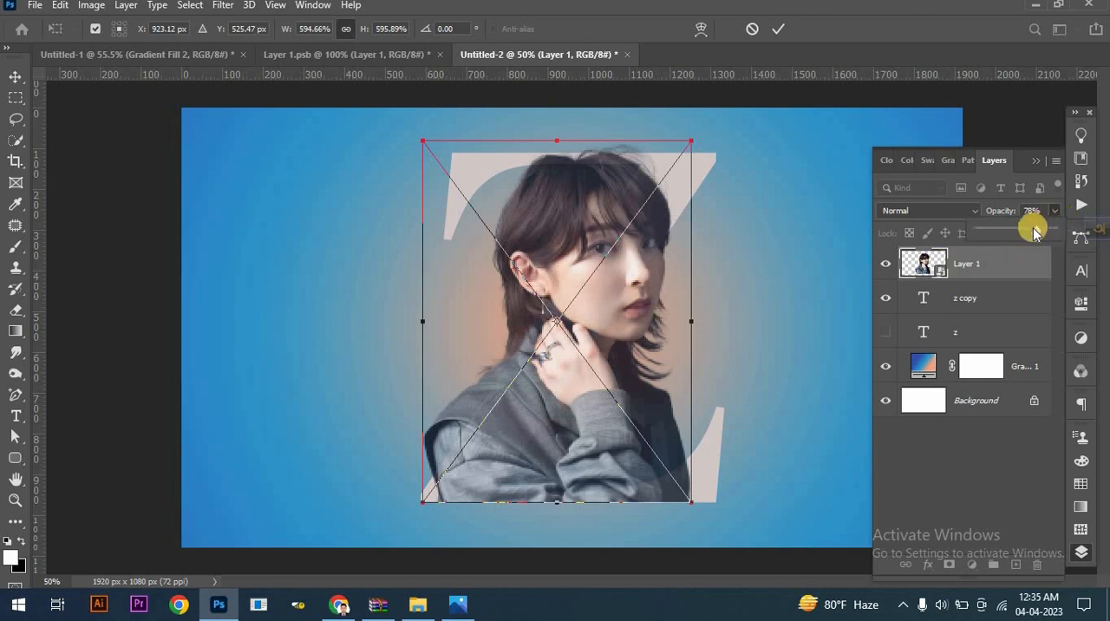
left_click(778, 33)
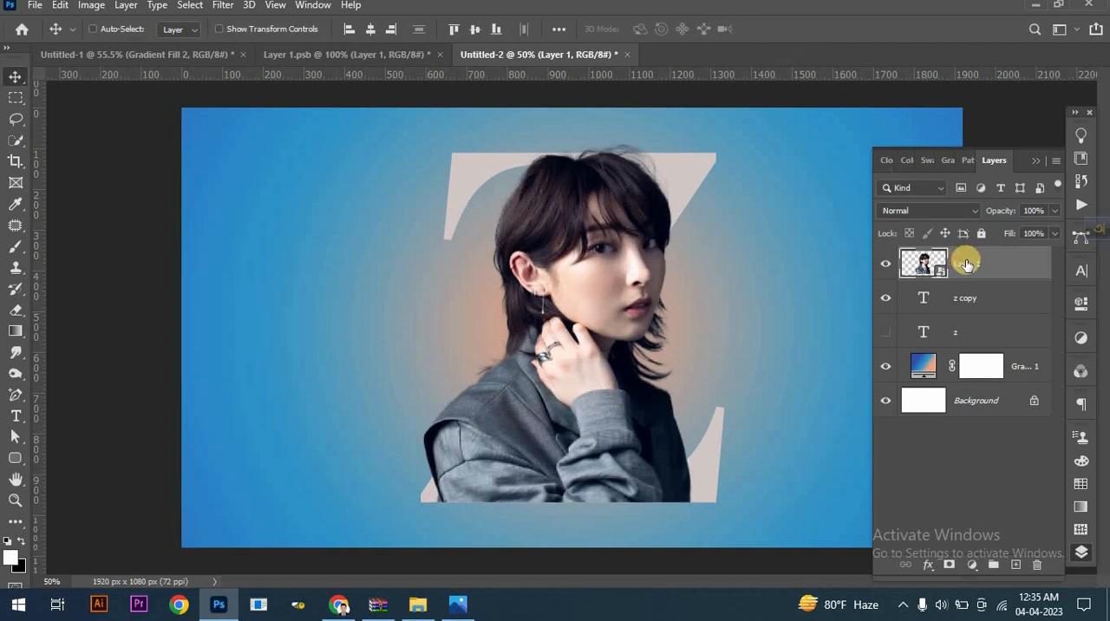
- Duplicate the portrait layer and clip the lower portrait to the z copy text layer
left_click_drag(964, 261, 1016, 568)
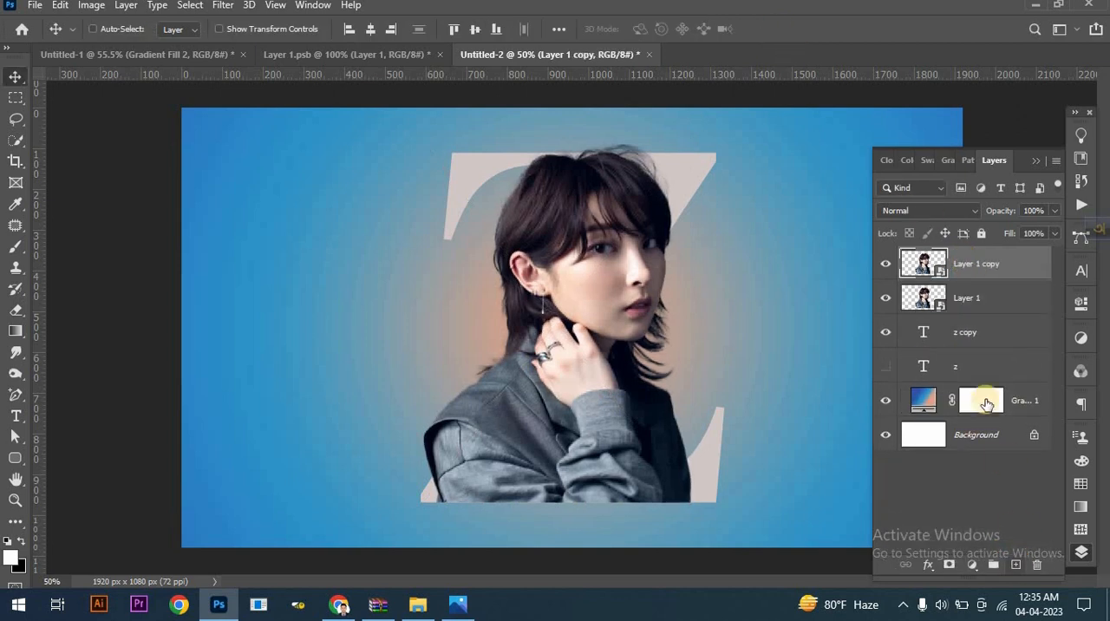
left_click(962, 300)
right_click(963, 300)
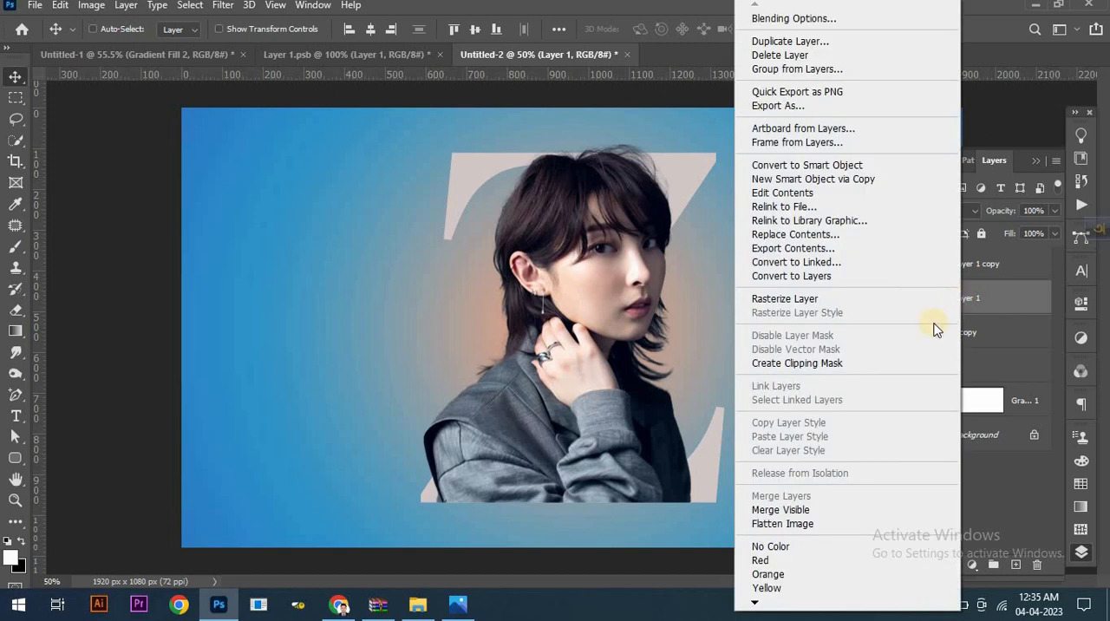
left_click(873, 365)
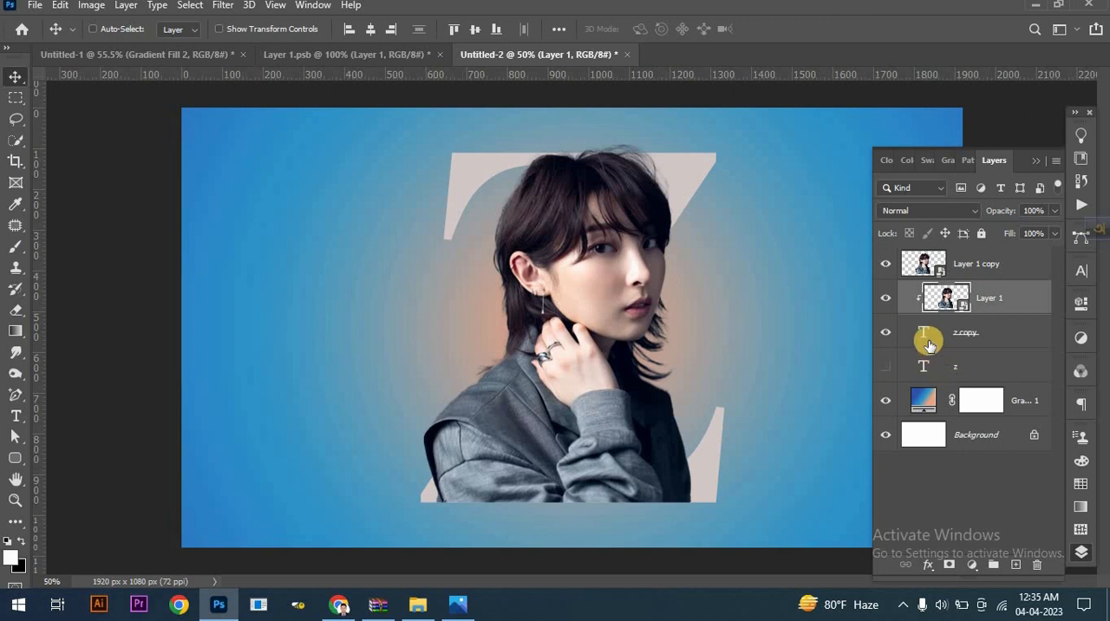
- Add a white layer mask to the upper portrait layer, Layer 1 copy
left_click_drag(923, 337, 926, 341)
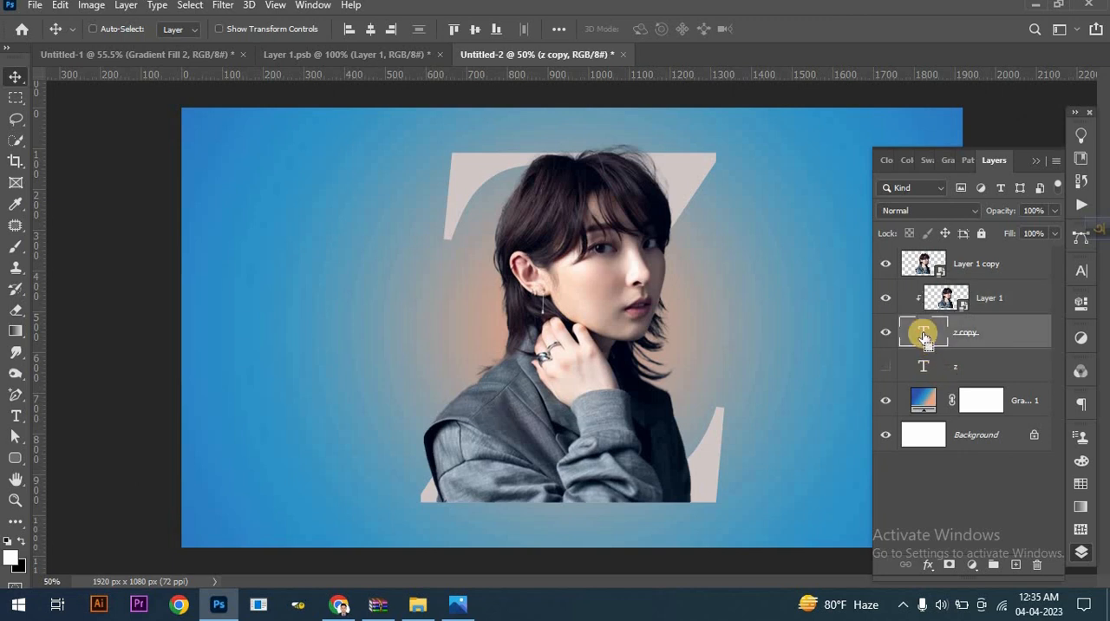
left_click(980, 264)
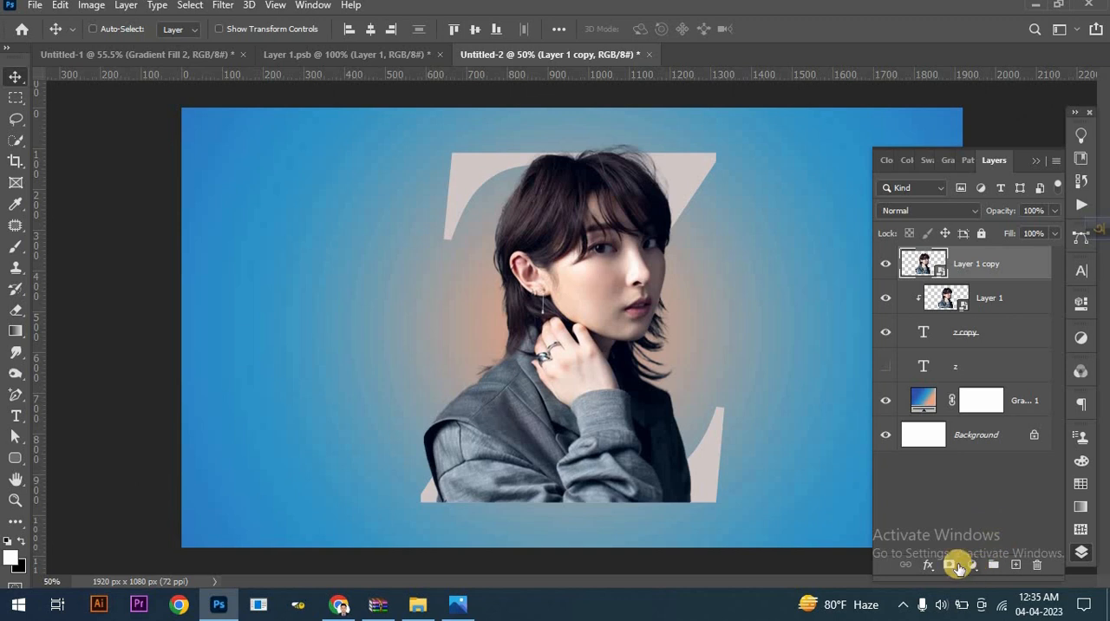
left_click(954, 565)
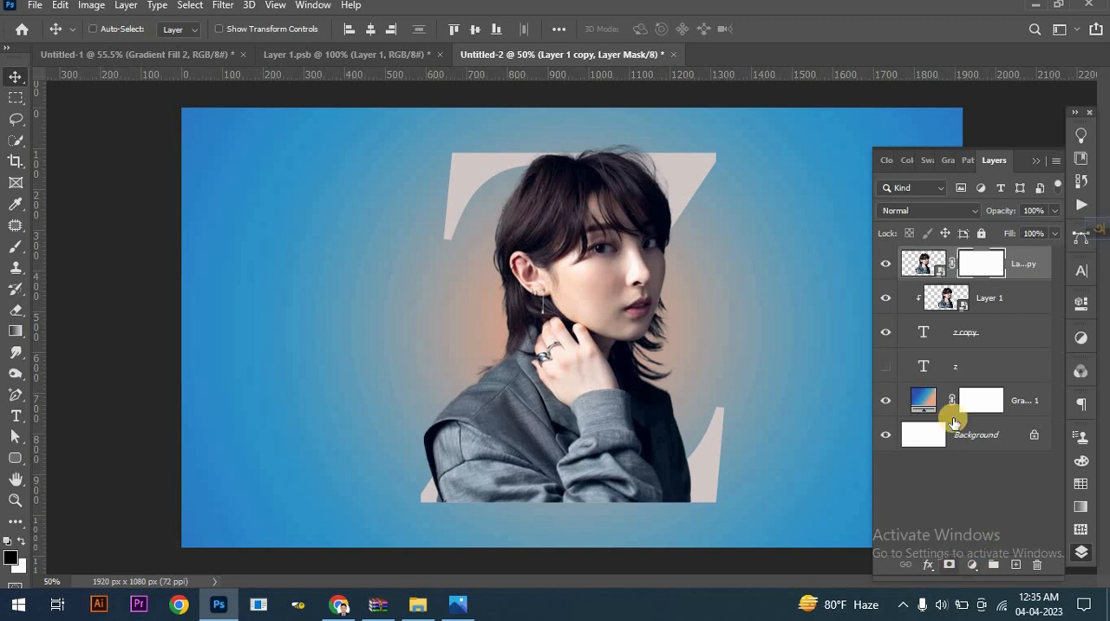
- Load the z copy letter shape as a selection, target the upper portrait's layer mask and invert the selection
left_click(923, 336)
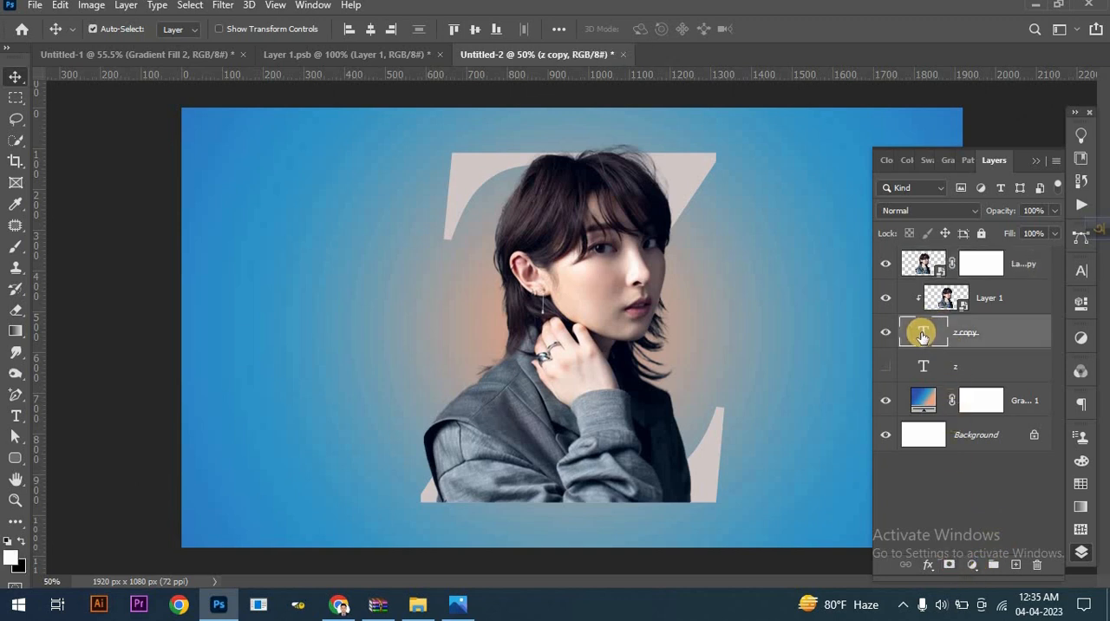
right_click(921, 336)
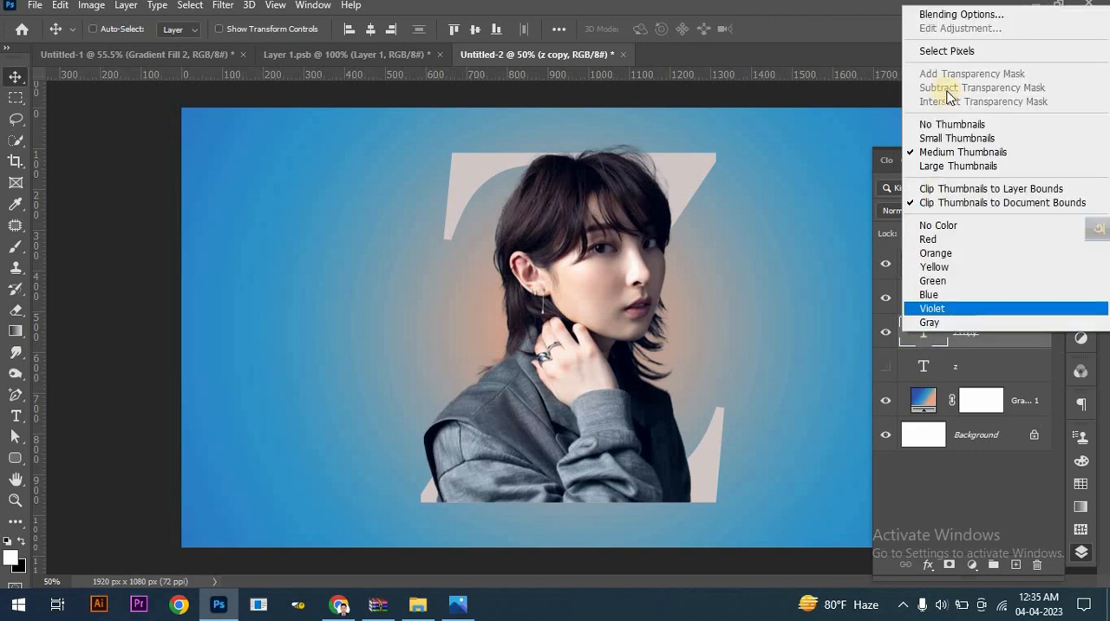
left_click(946, 50)
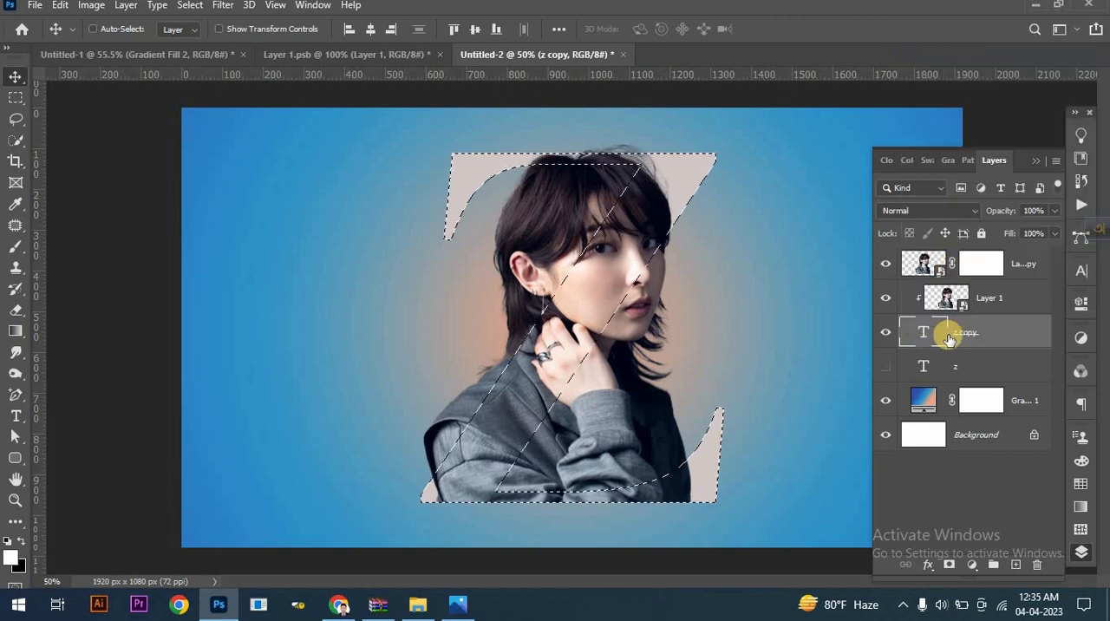
left_click(977, 267)
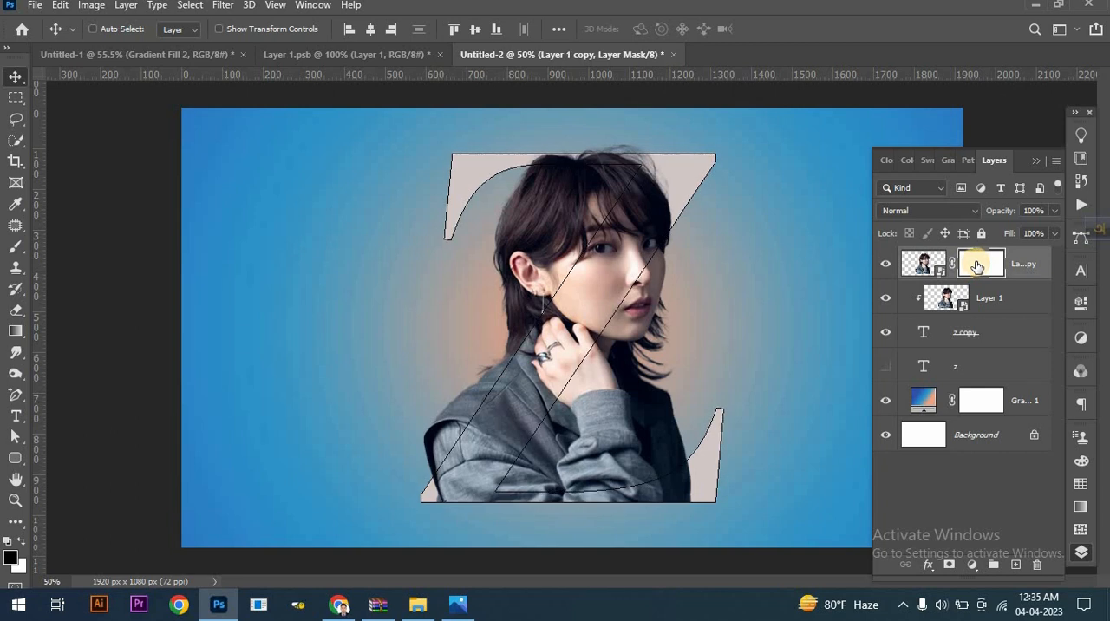
left_click(190, 7)
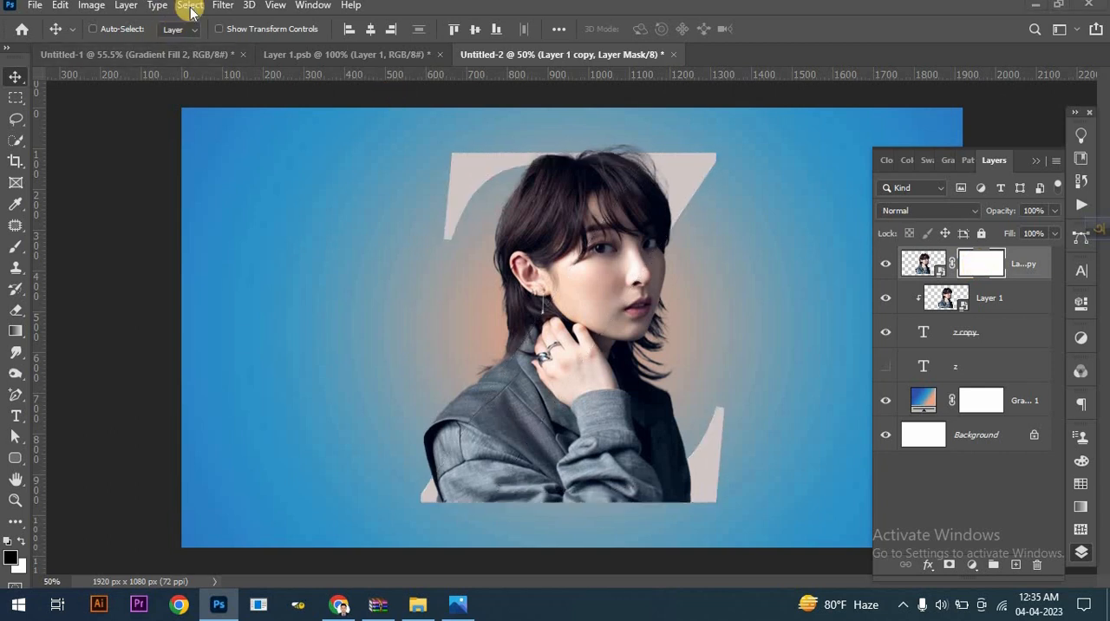
left_click(200, 67)
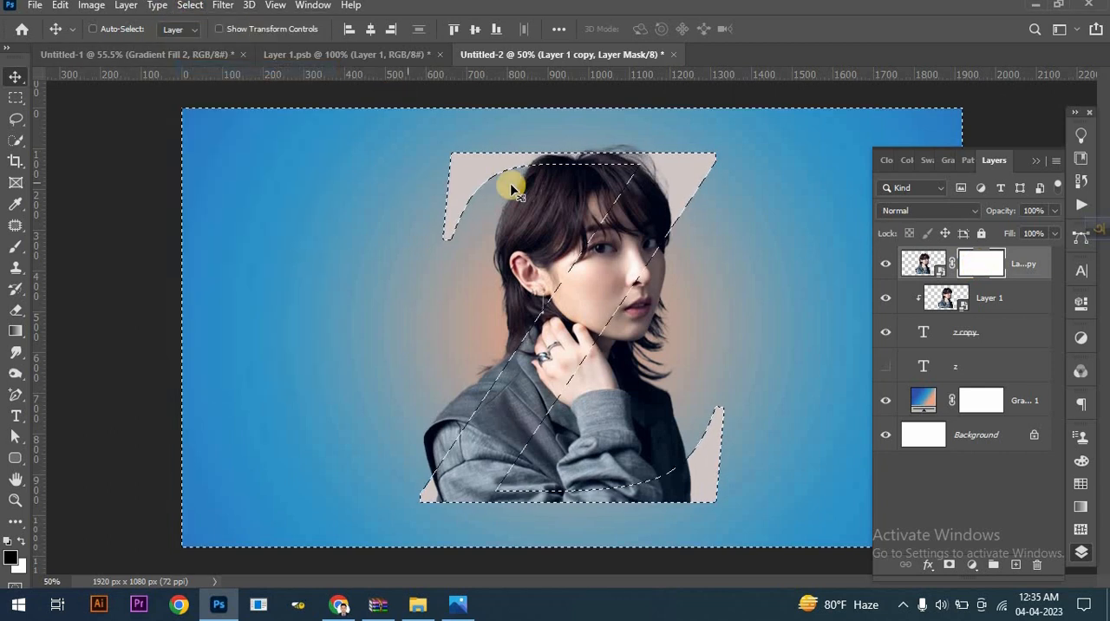
- With an 80 px Hard Round black brush, mask out the portrait outside the Z on the left of its diagonal, and deselect
left_click(19, 248)
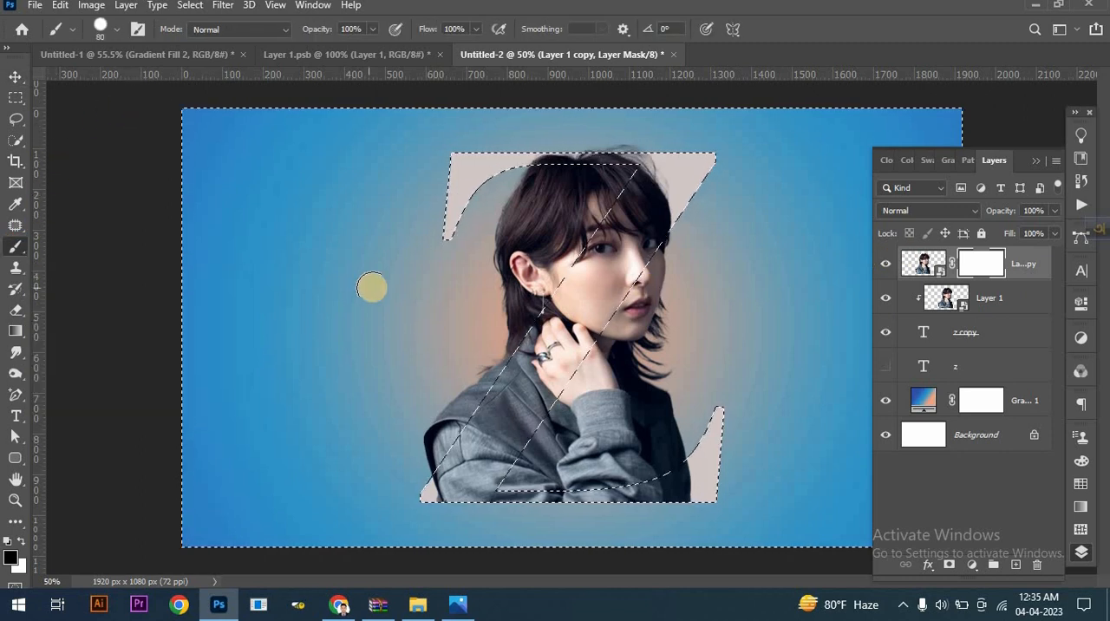
right_click(371, 287)
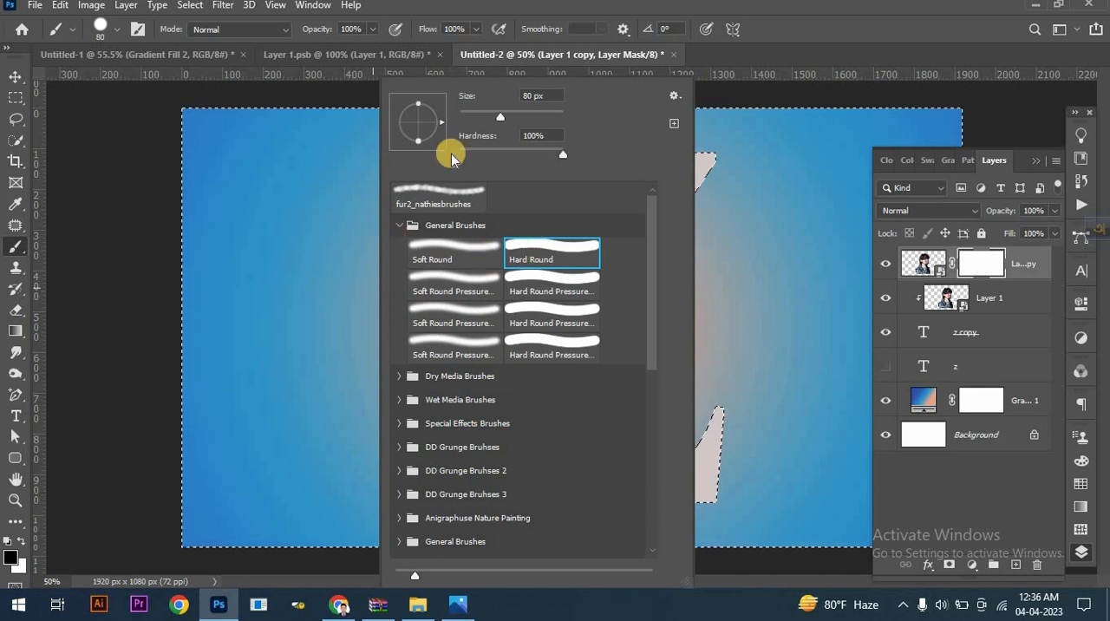
left_click(666, 6)
mouse_move(486, 217)
left_mouse_down()
mouse_move(572, 164)
mouse_move(644, 146)
mouse_move(526, 151)
mouse_move(598, 144)
mouse_move(587, 182)
mouse_move(631, 165)
mouse_move(521, 343)
mouse_move(579, 187)
mouse_move(512, 205)
mouse_move(497, 260)
mouse_move(539, 190)
mouse_move(516, 170)
left_mouse_up()
mouse_move(515, 225)
left_mouse_down()
mouse_move(529, 281)
mouse_move(436, 470)
mouse_move(408, 480)
left_mouse_up()
mouse_move(408, 501)
left_mouse_down()
mouse_move(453, 519)
mouse_move(701, 511)
mouse_move(456, 517)
mouse_move(476, 401)
mouse_move(538, 318)
mouse_move(601, 177)
mouse_move(432, 175)
mouse_move(470, 203)
mouse_move(460, 258)
mouse_move(497, 255)
left_mouse_up()
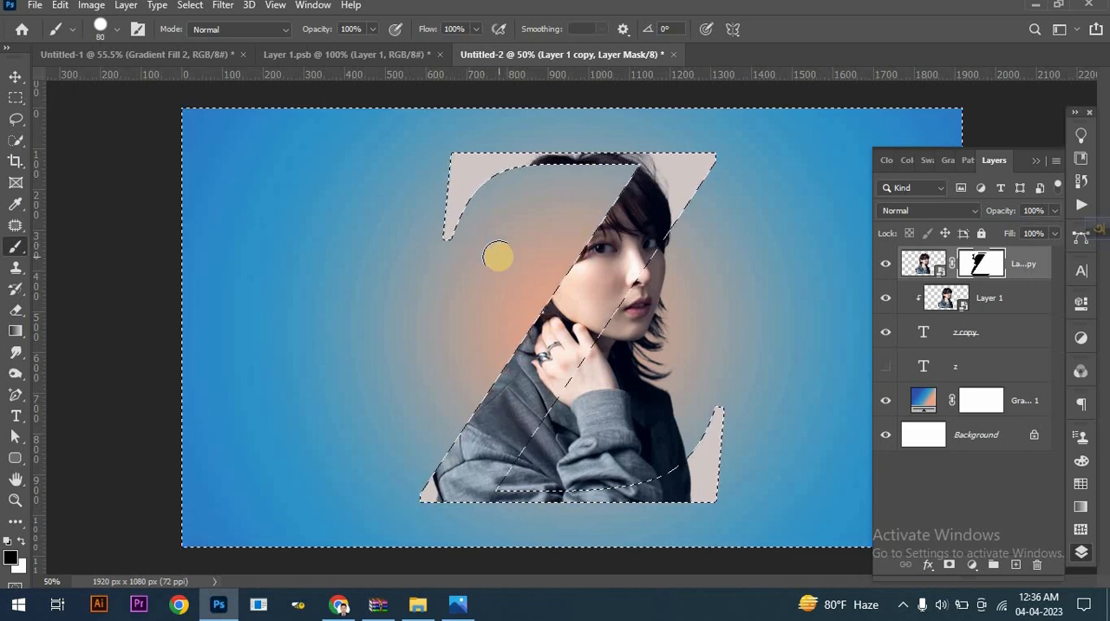
left_click(191, 6)
left_click(193, 35)
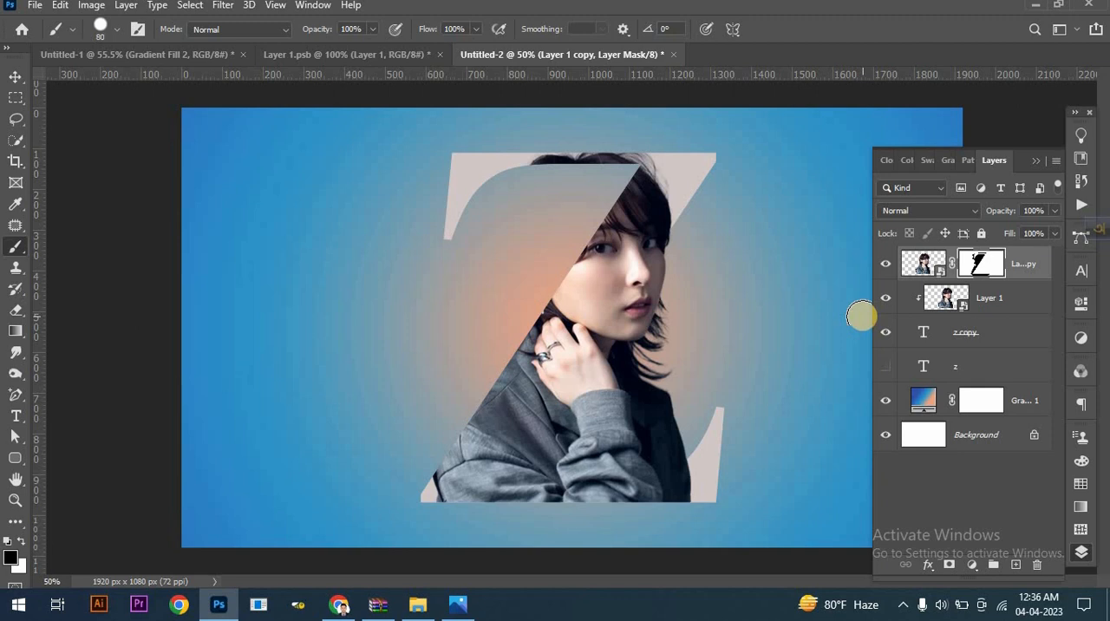
- Show the hidden z text layer, move it to the top of the layer stack and convert it to a shape
left_click(938, 371)
left_click(937, 371)
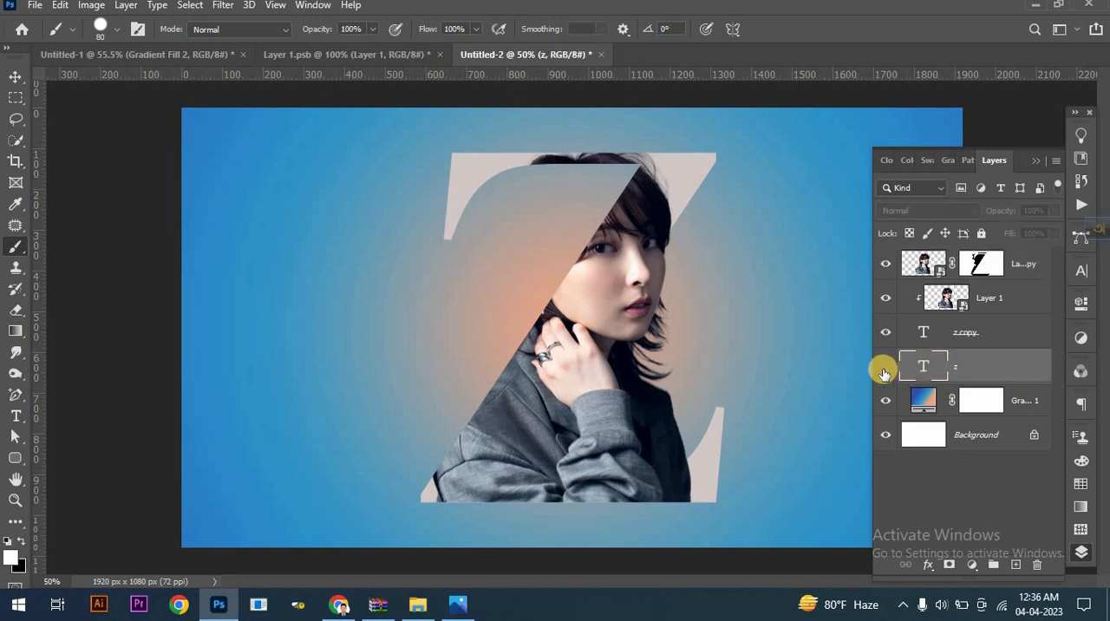
left_click(885, 373)
left_click_drag(963, 364, 980, 251)
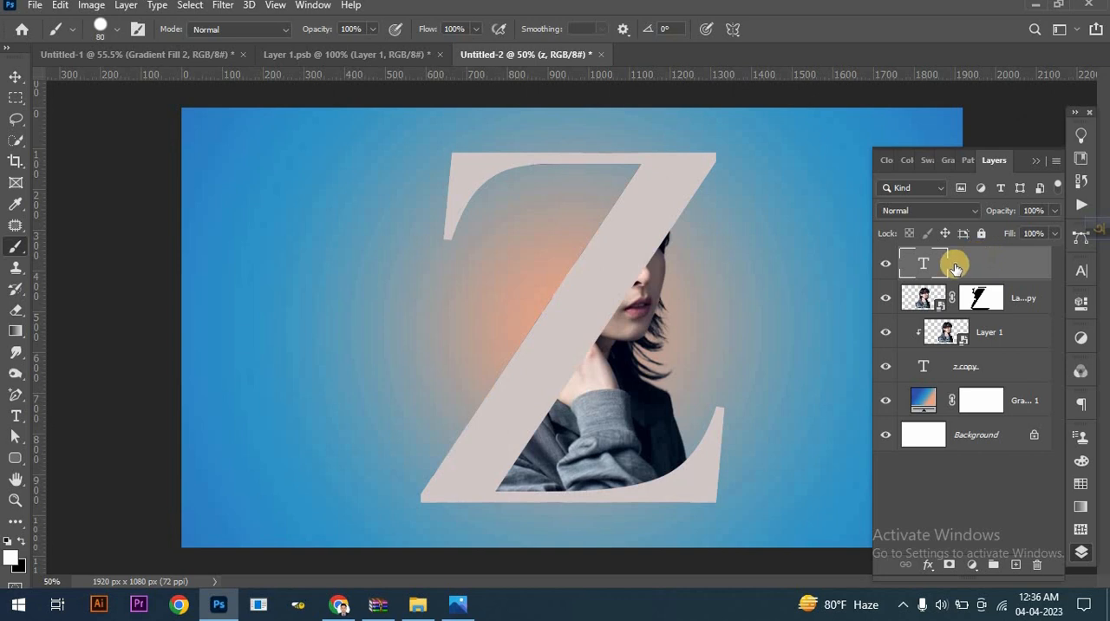
right_click(961, 263)
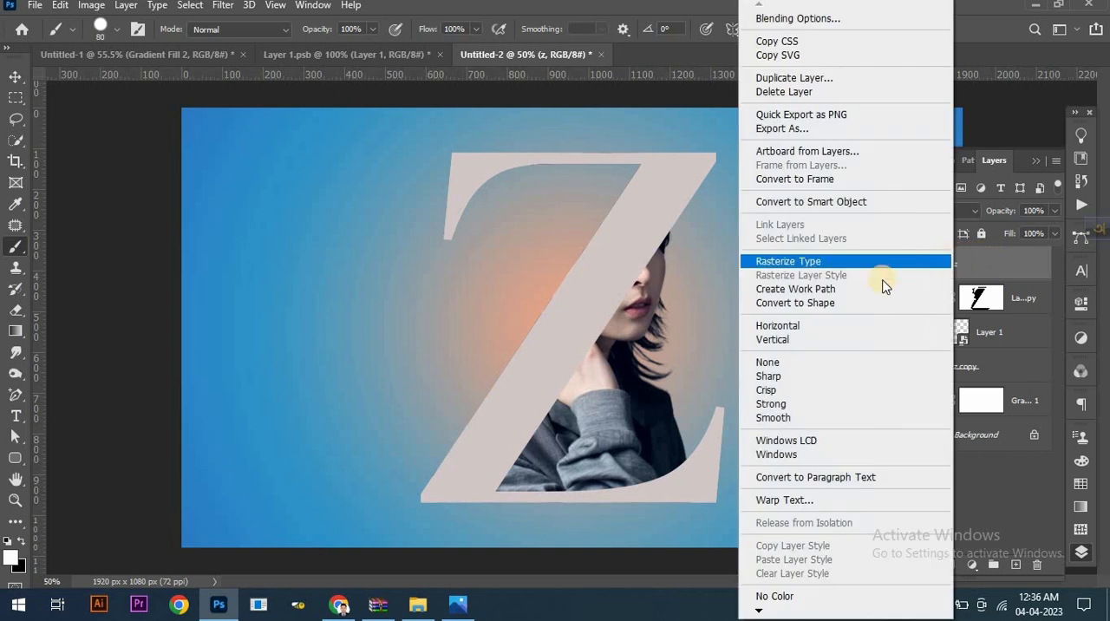
left_click(843, 305)
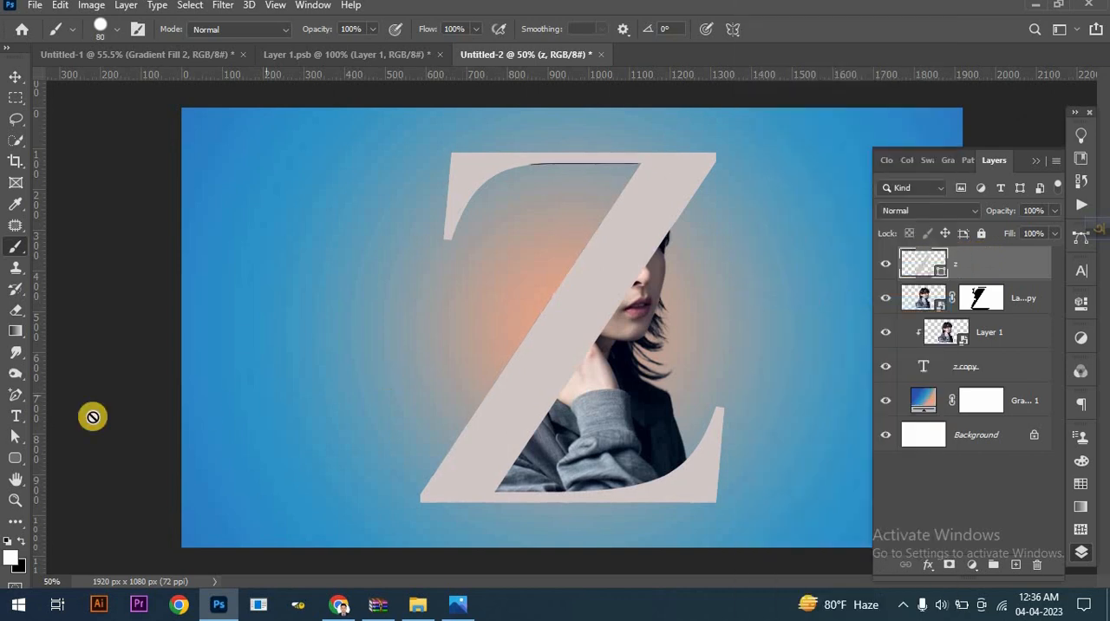
- Remove the z shape's fill and give it a red stroke 2.51 px wide
left_click(15, 438)
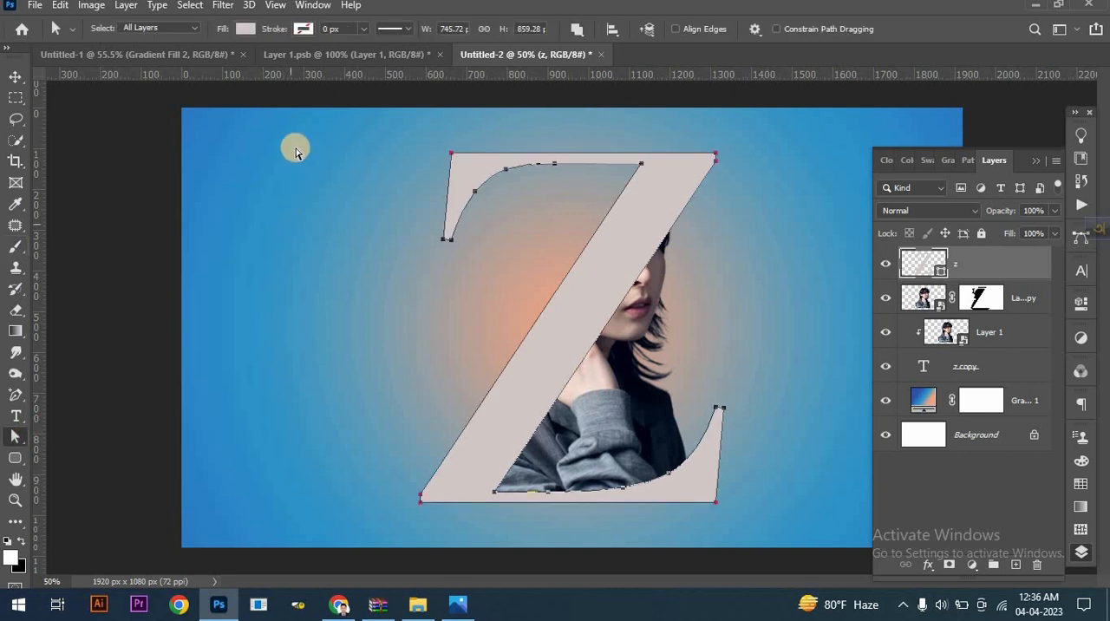
left_click(247, 29)
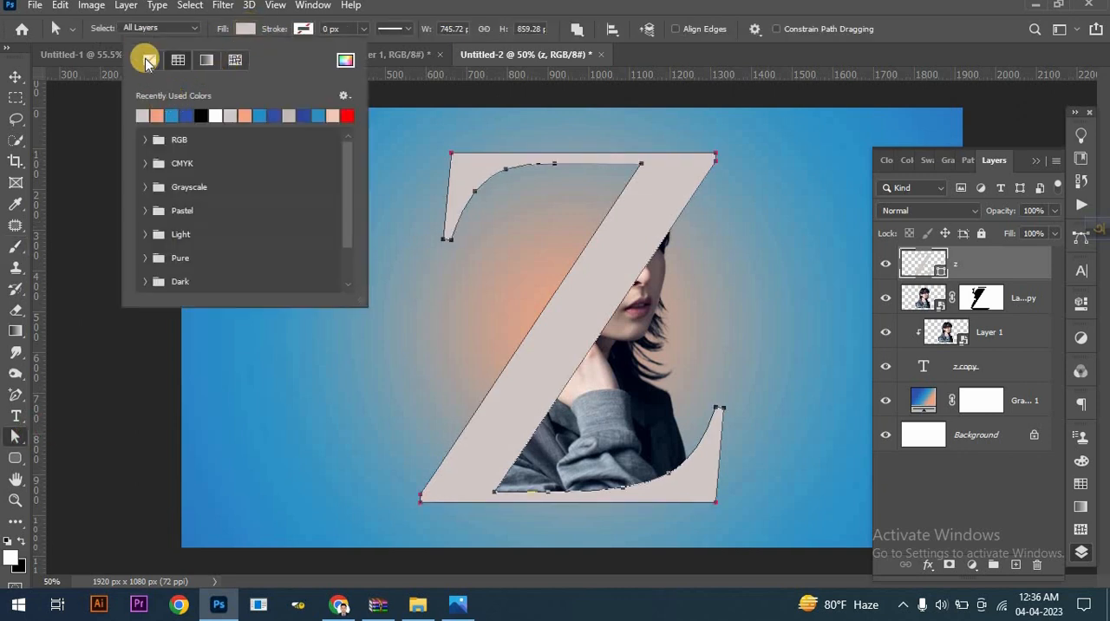
left_click(302, 29)
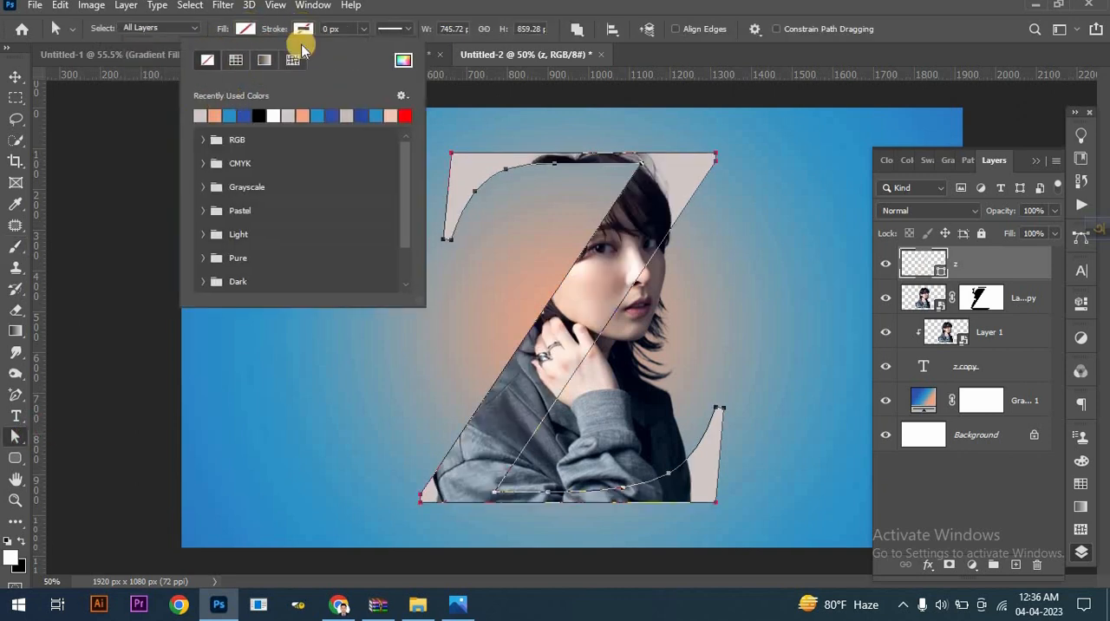
left_click(409, 113)
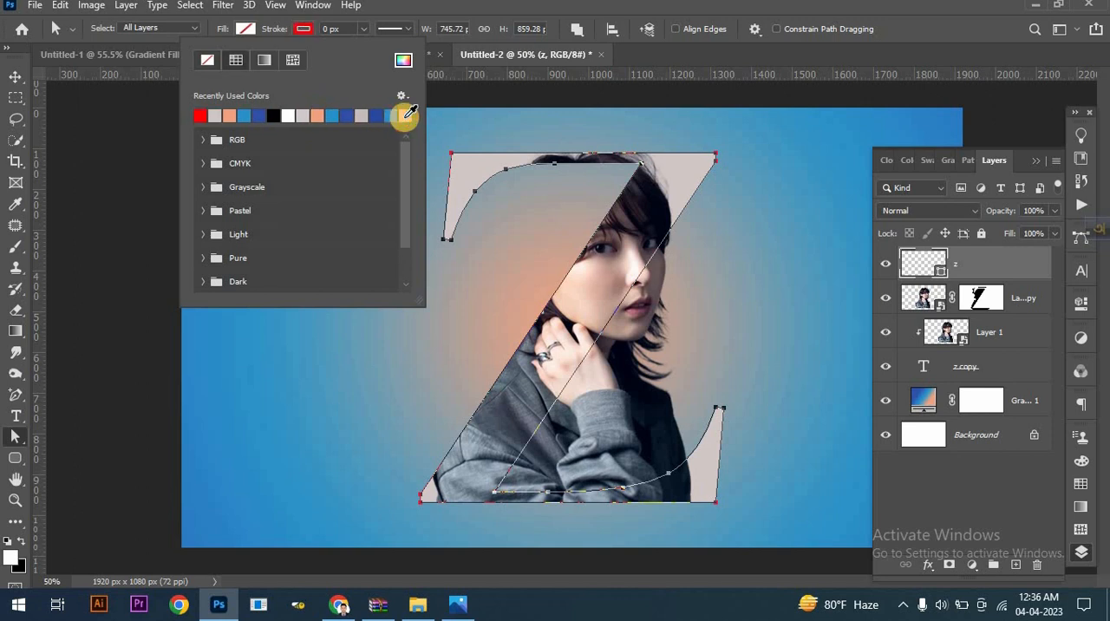
left_click(362, 33)
left_click_drag(371, 51, 371, 52)
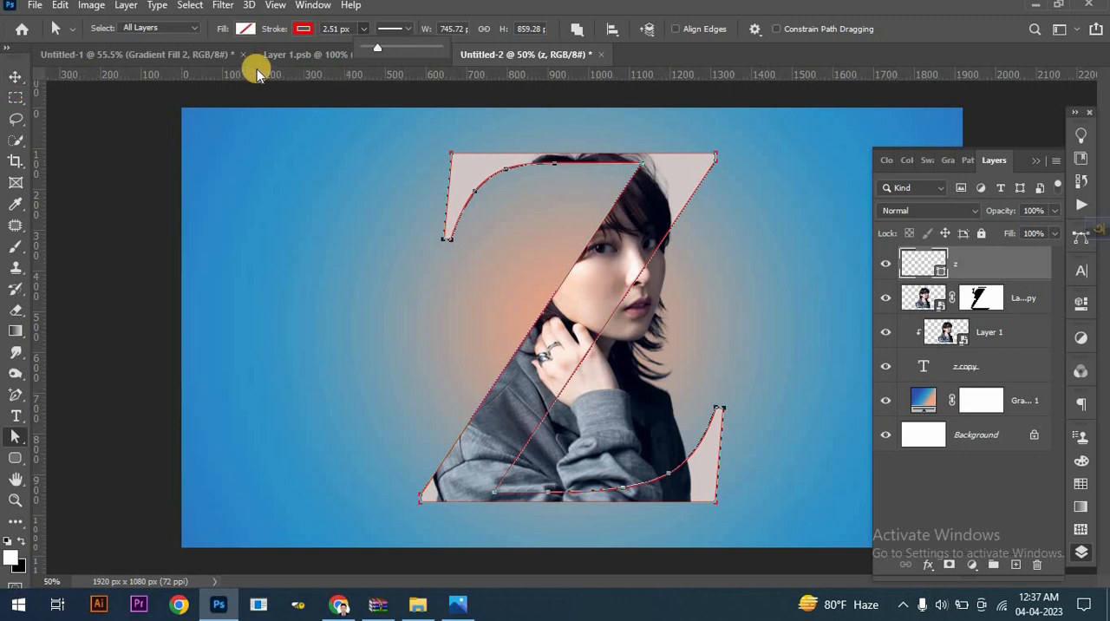
left_click(16, 77)
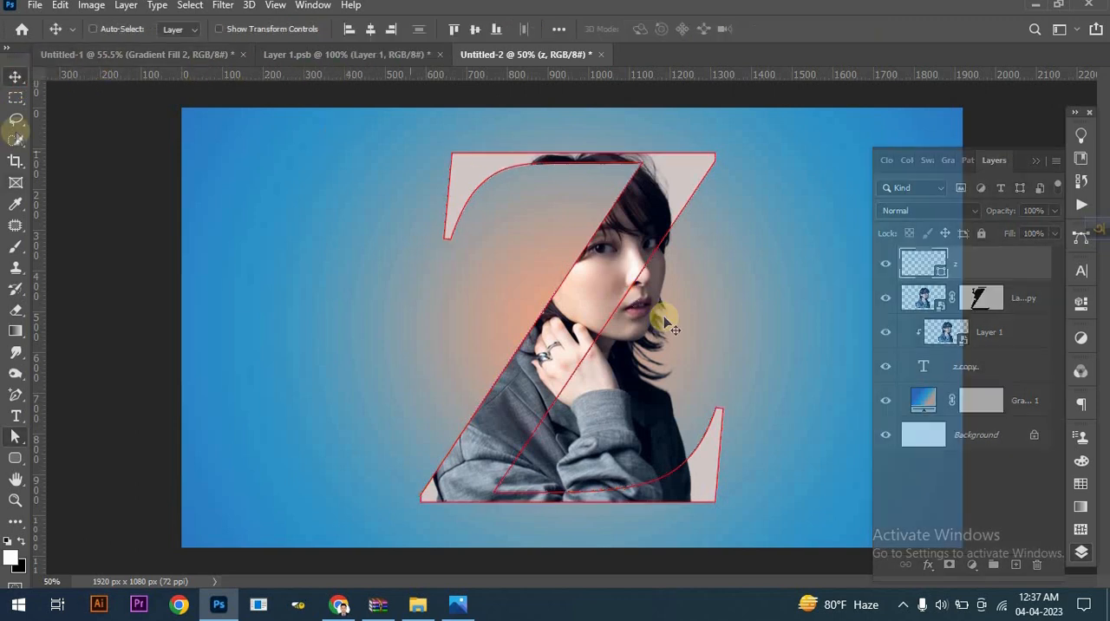
- Add a new layer above the z shape and set up a Soft Round brush with 0% hardness and its tip flattened to a thin horizontal ellipse
left_click(18, 248)
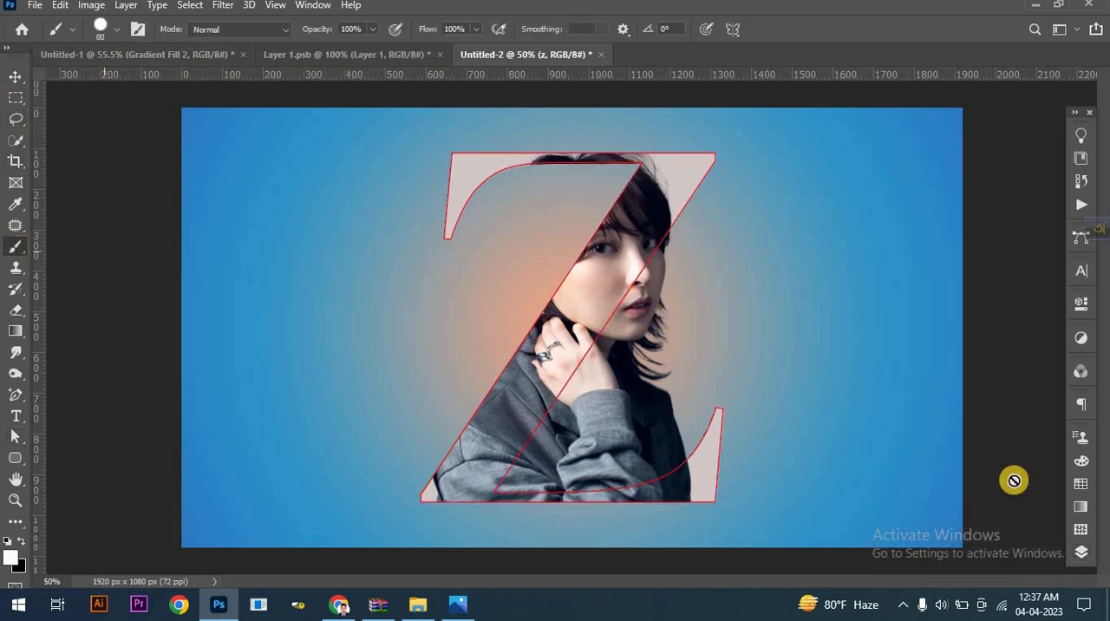
left_click(1084, 552)
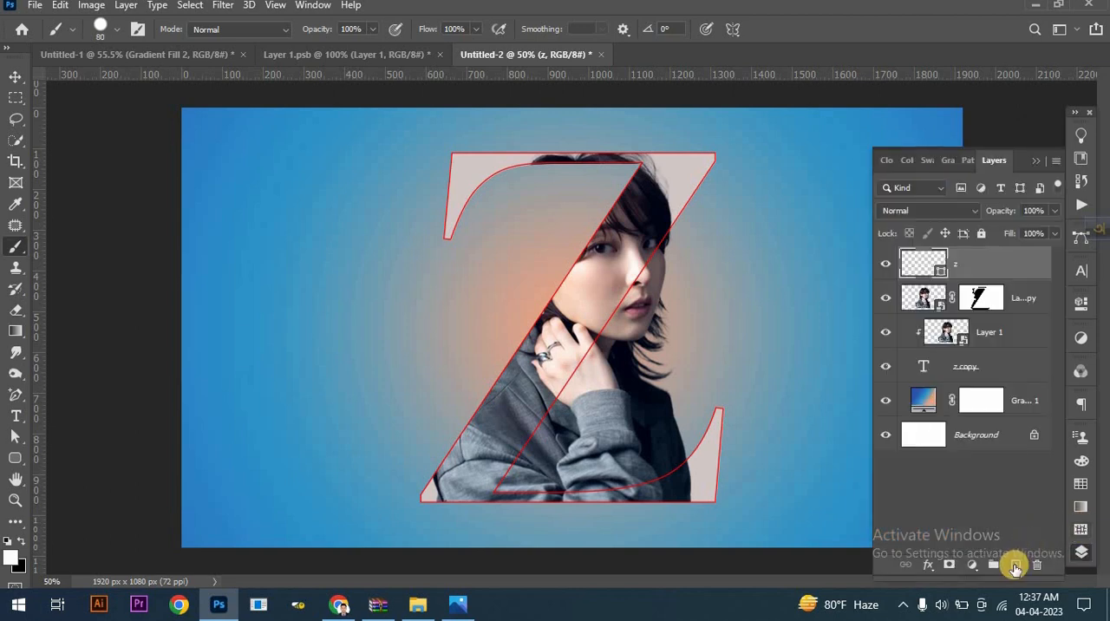
left_click(1015, 565)
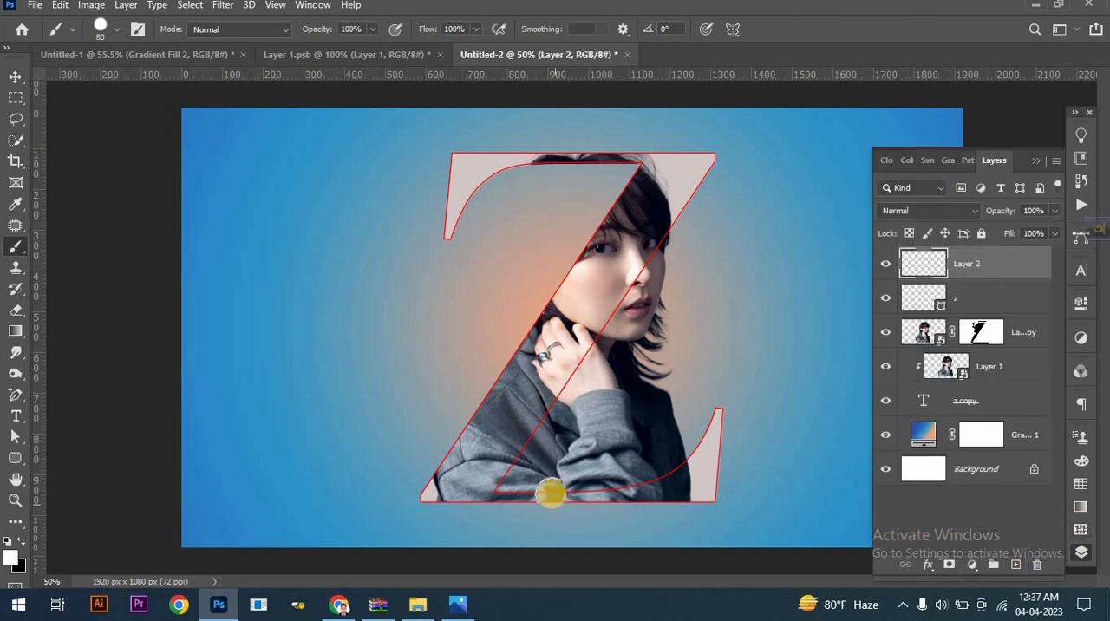
right_click(419, 404)
left_click(499, 251)
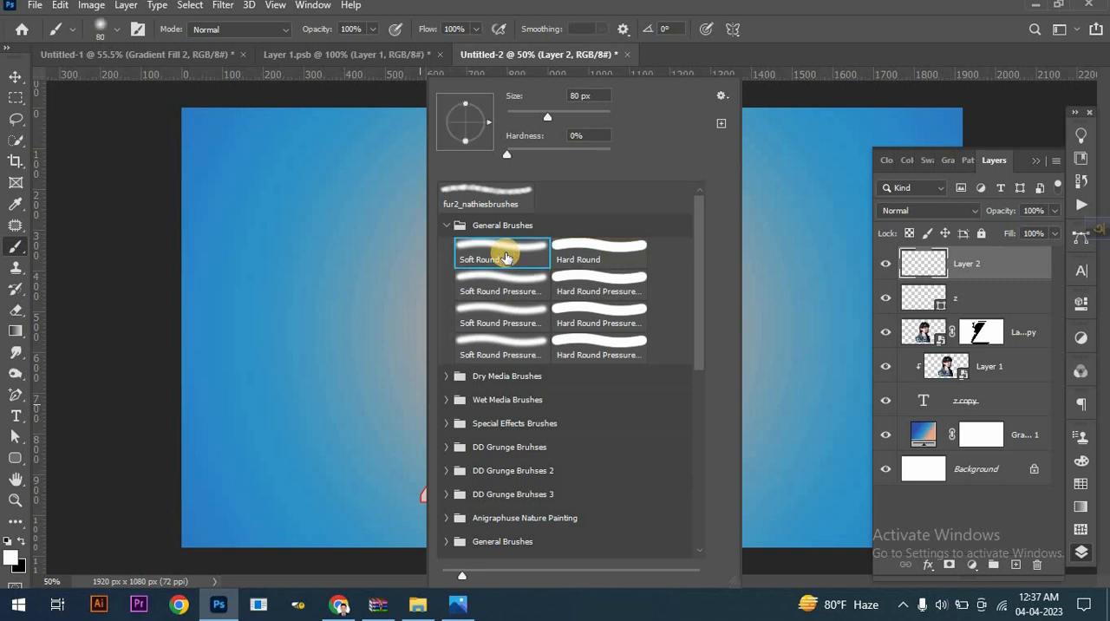
left_click_drag(471, 113, 468, 119)
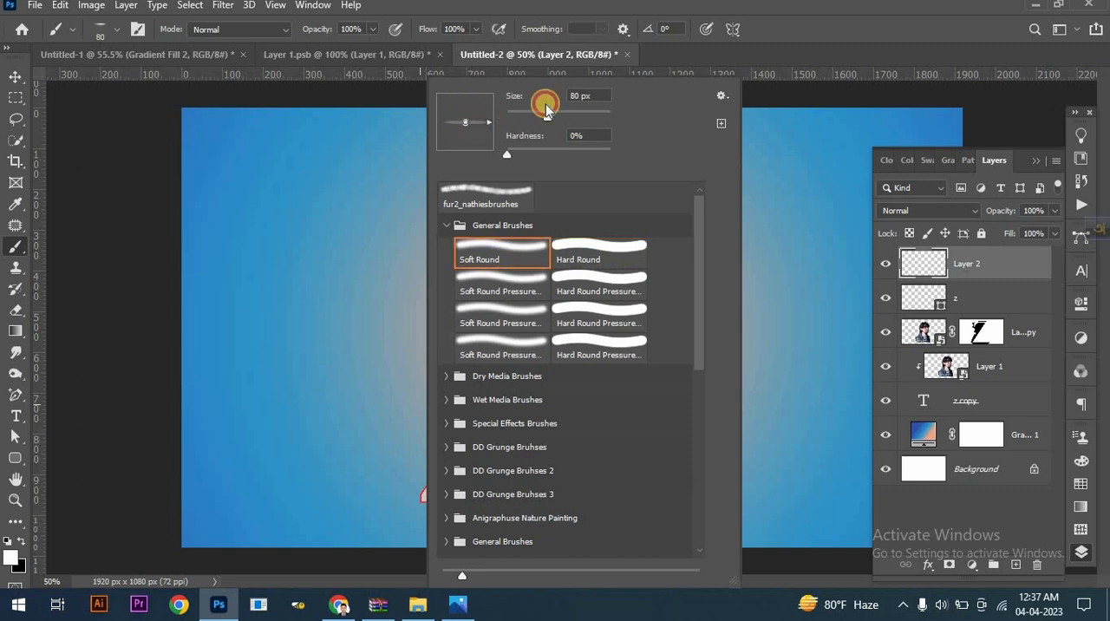
left_click(738, 8)
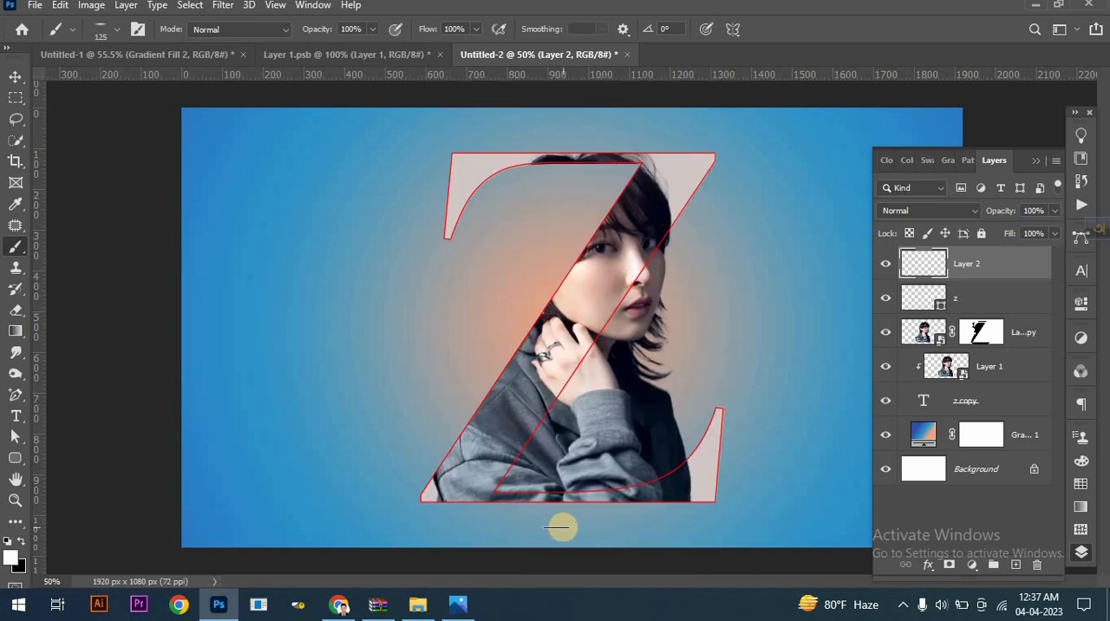
- Enlarge the flattened brush to 1100 px and stamp a black shadow just below the Z on the new layer
key("]")
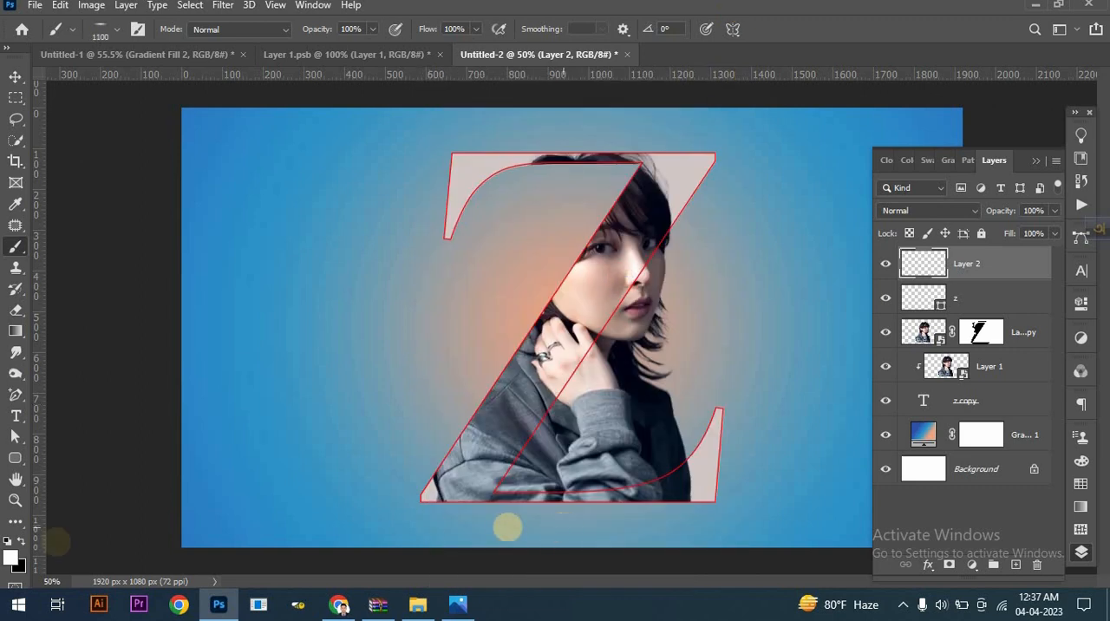
left_click(20, 541)
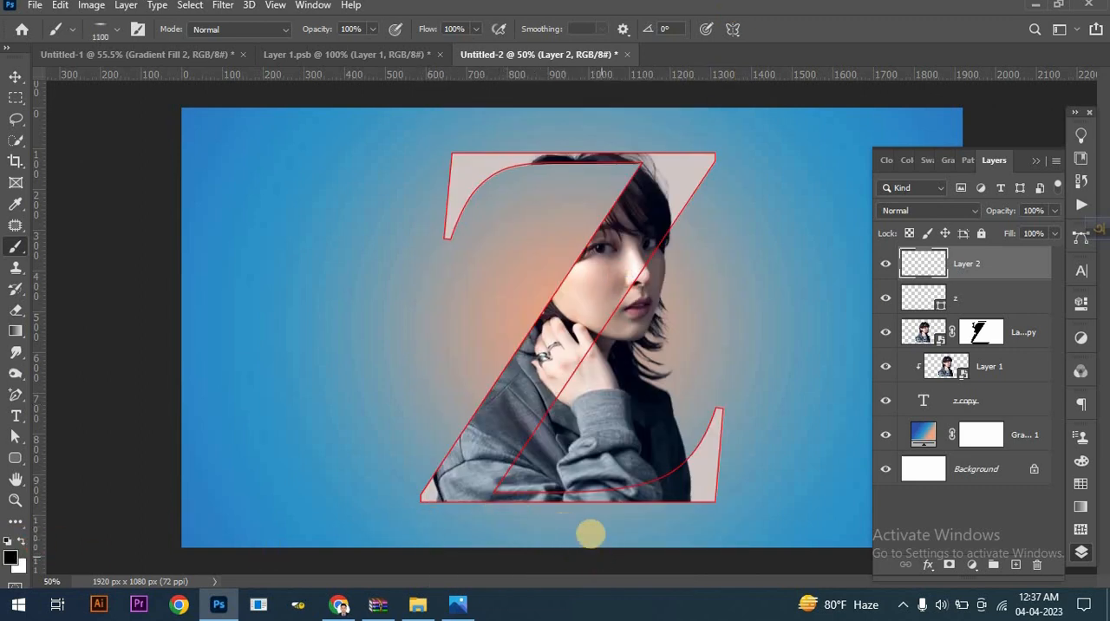
left_click(574, 521)
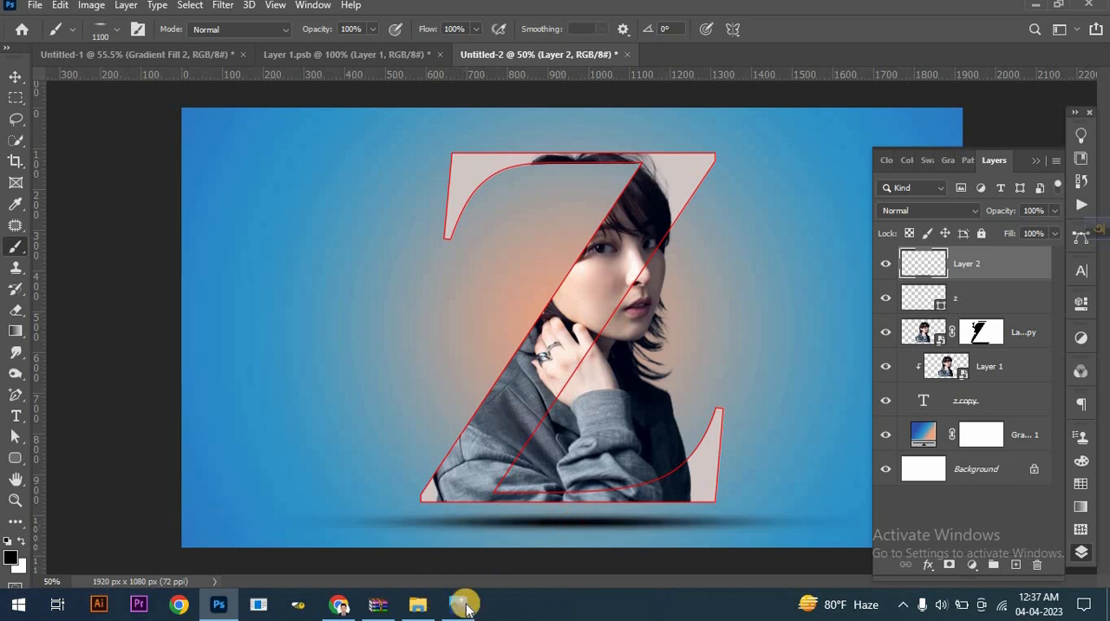
left_click(1041, 160)
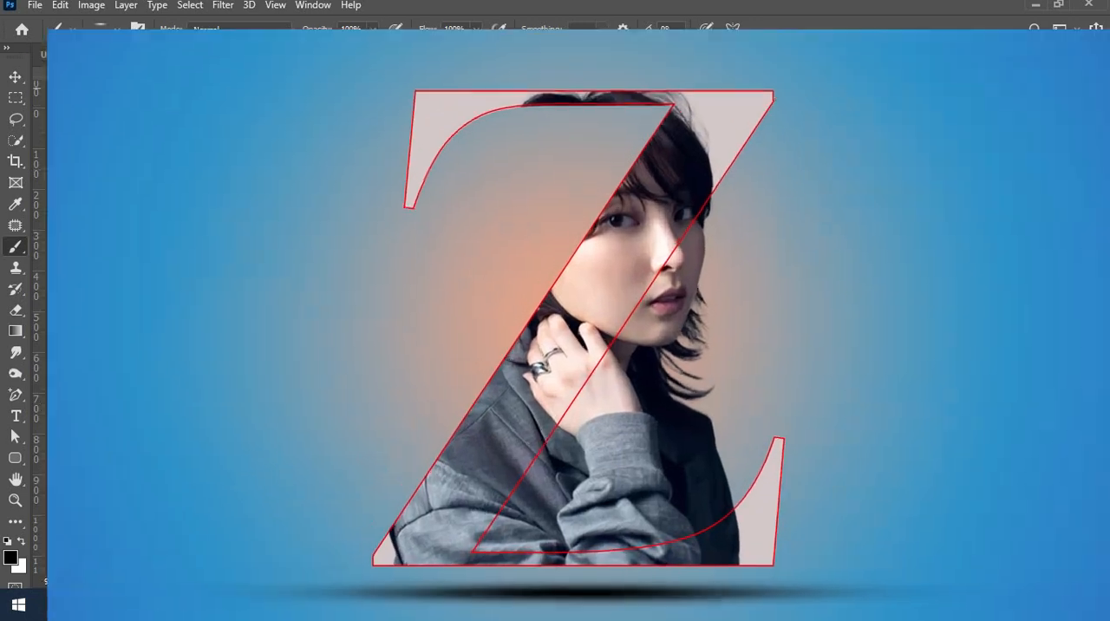